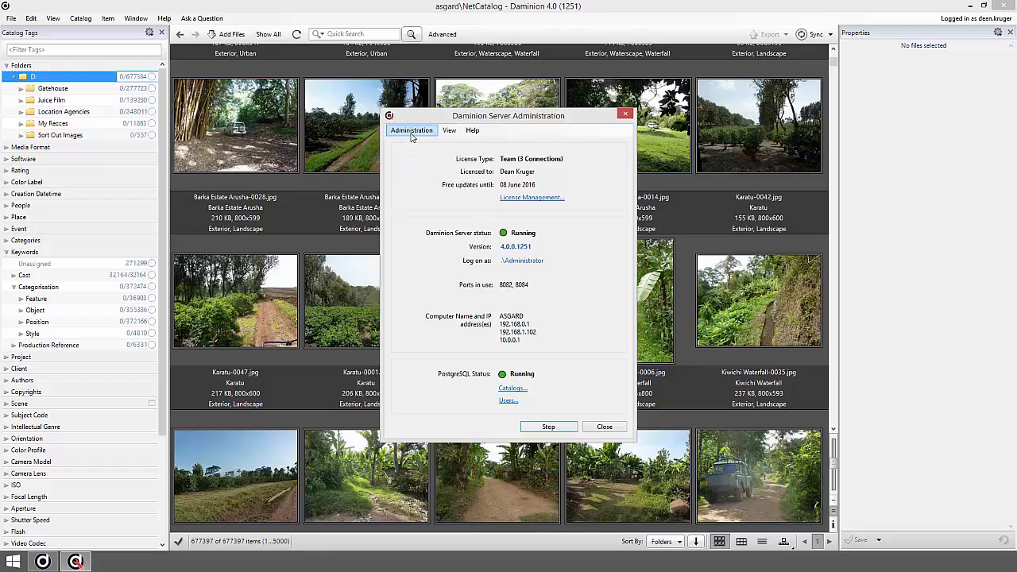
Step: Review the server's metadata reading preferences with imported tags marked as Unapproved, accept them, and close Server Administration
left_click(412, 131)
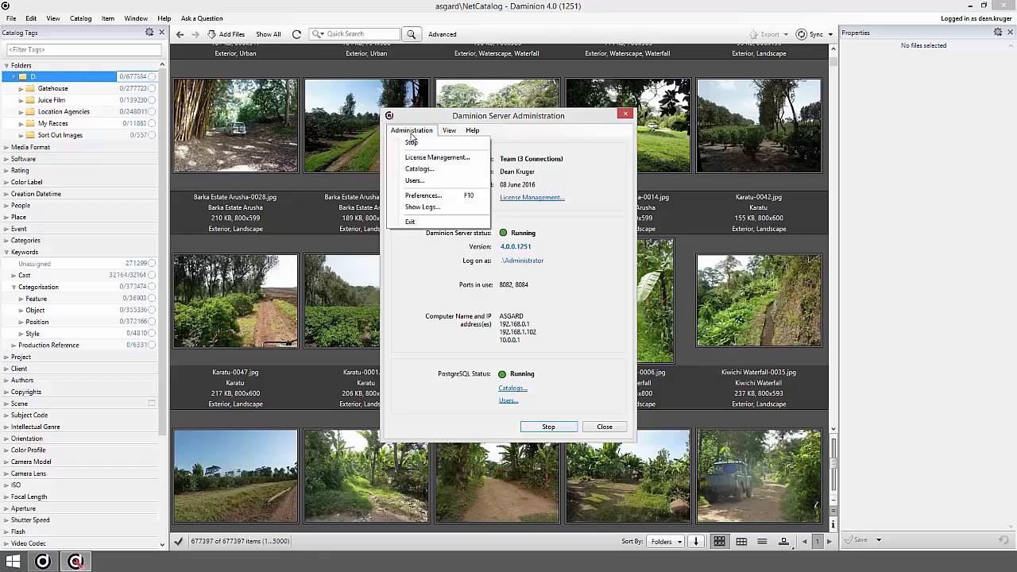
left_click(424, 195)
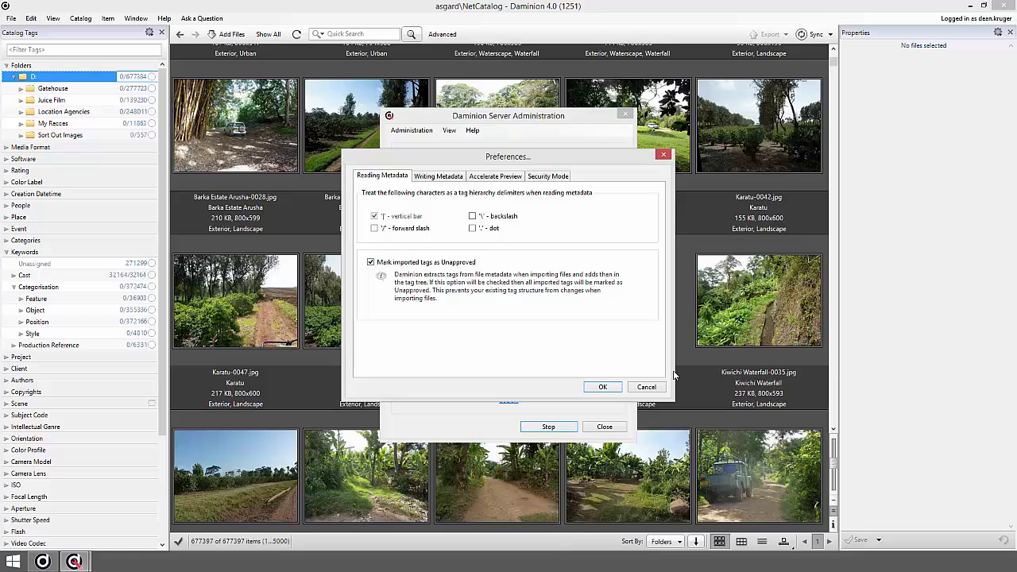
left_click(603, 388)
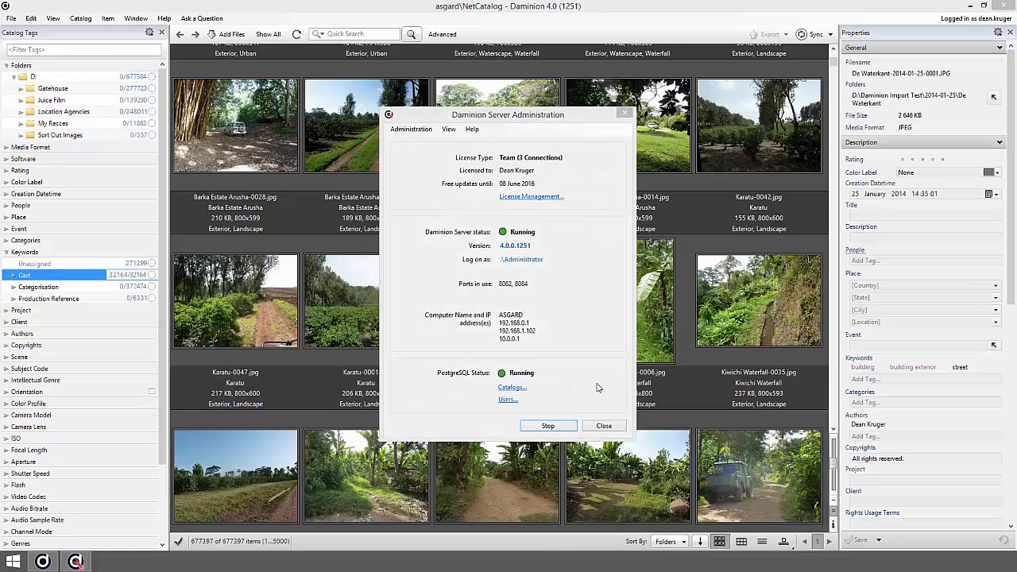
left_click(604, 427)
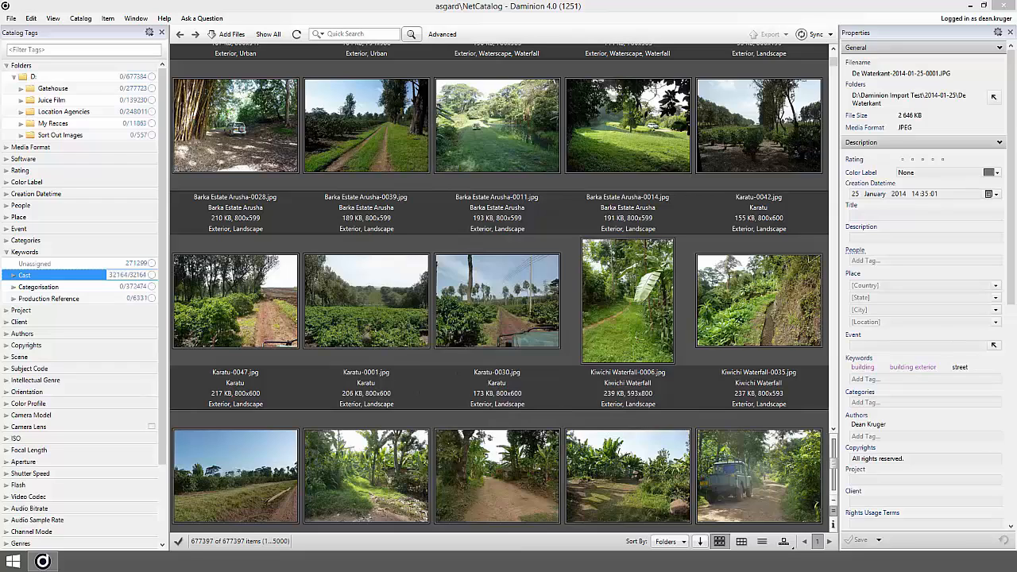
Step: Import all checked files from the D:\Daminion Import source into the catalog without copying them
left_click(497, 222)
left_click_drag(496, 219, 476, 215)
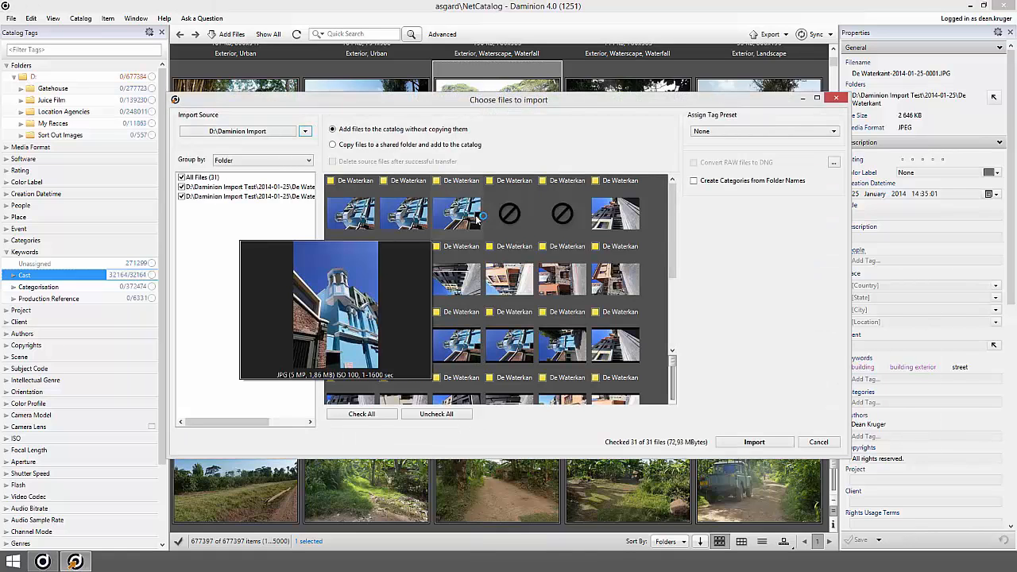
left_click(742, 442)
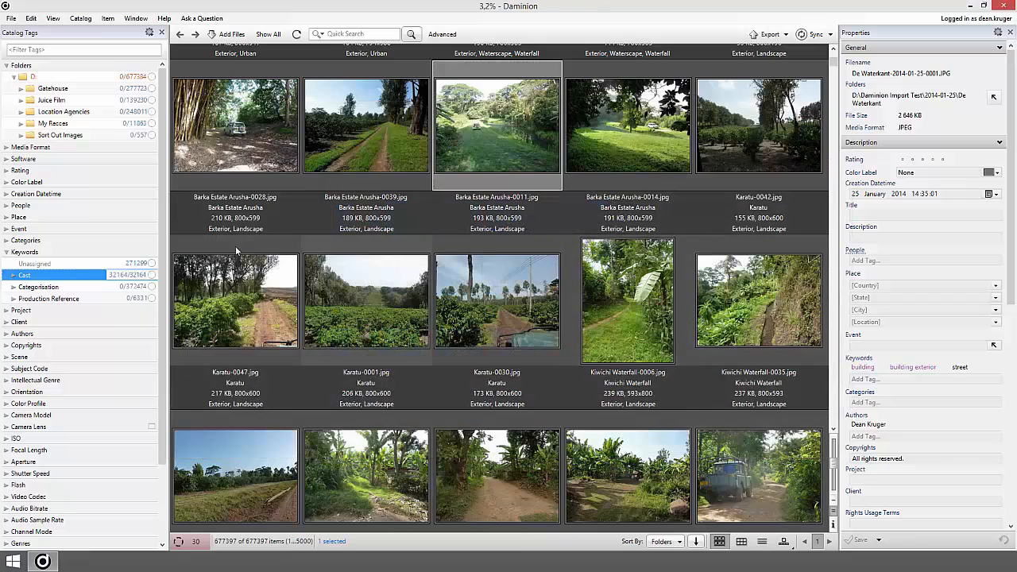
Step: Expand the Categorisation keywords and set the catalog tags display to Unapproved Tags only
left_click(149, 32)
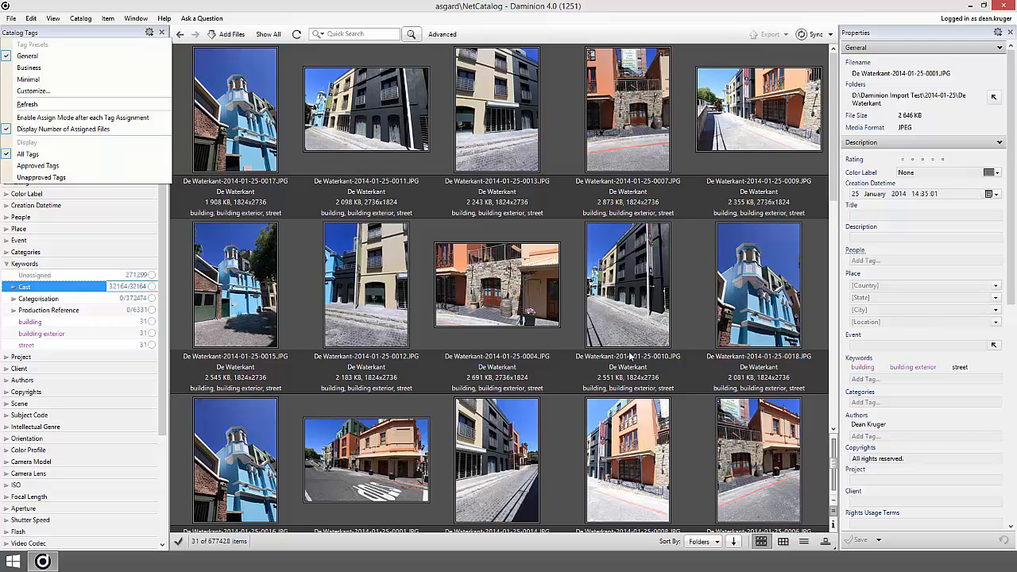
left_click(13, 298)
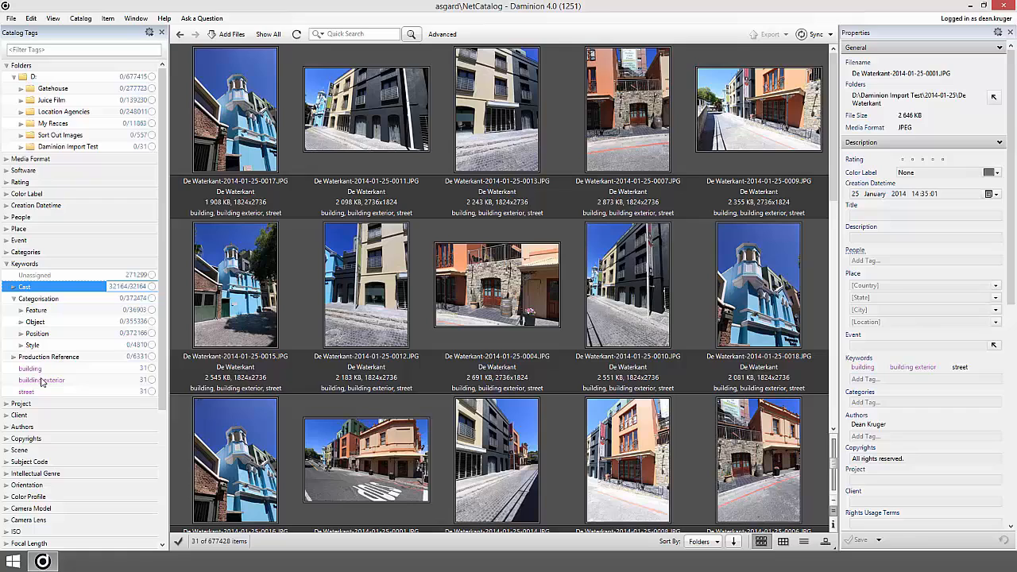
left_click(150, 33)
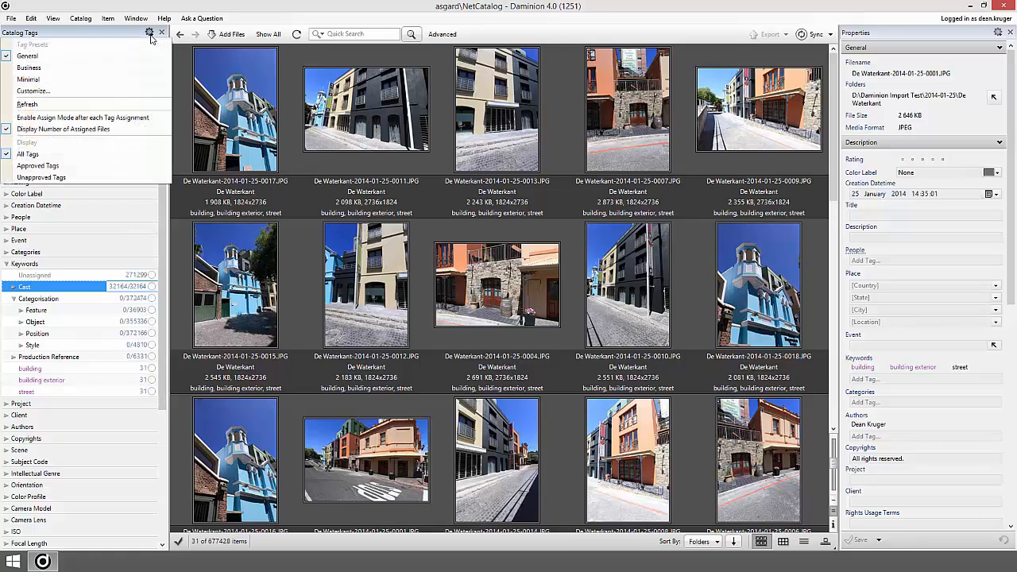
left_click(84, 178)
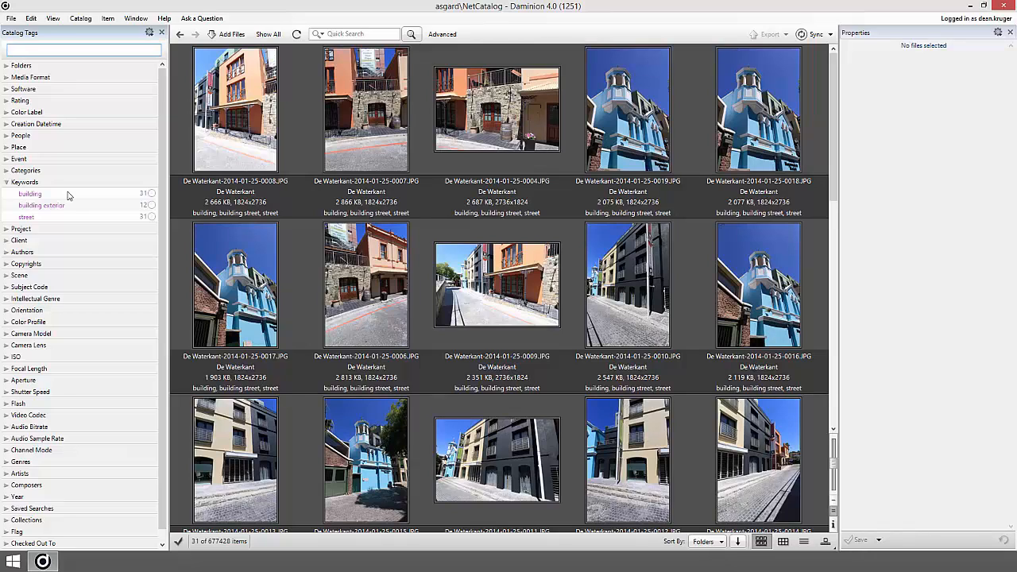
Step: Delete the unapproved keywords building, building exterior and street together, and switch the catalog tags display to Approved Tags
right_click(68, 195)
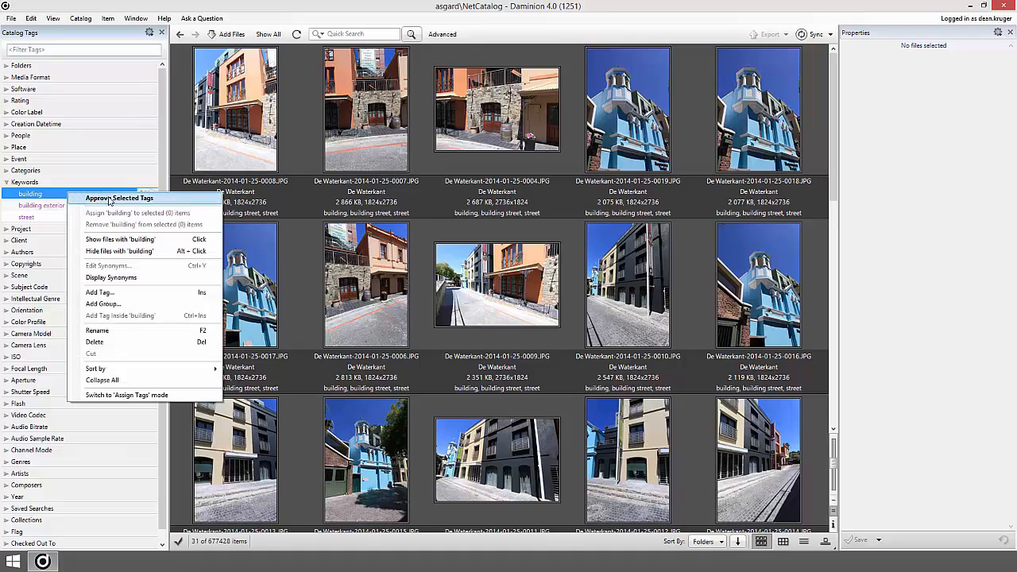
left_click(34, 195)
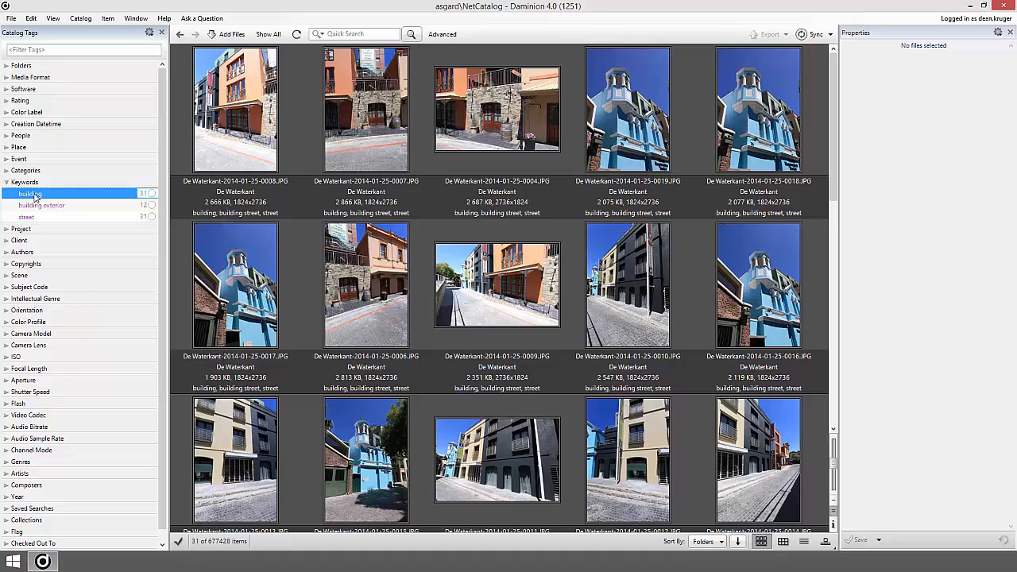
left_click(32, 220, "shift")
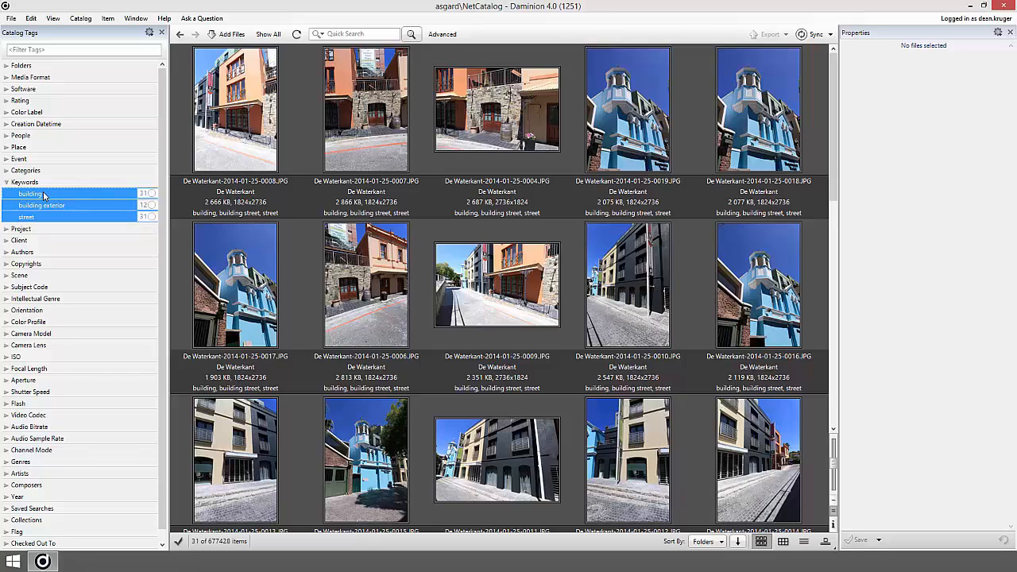
right_click(43, 191)
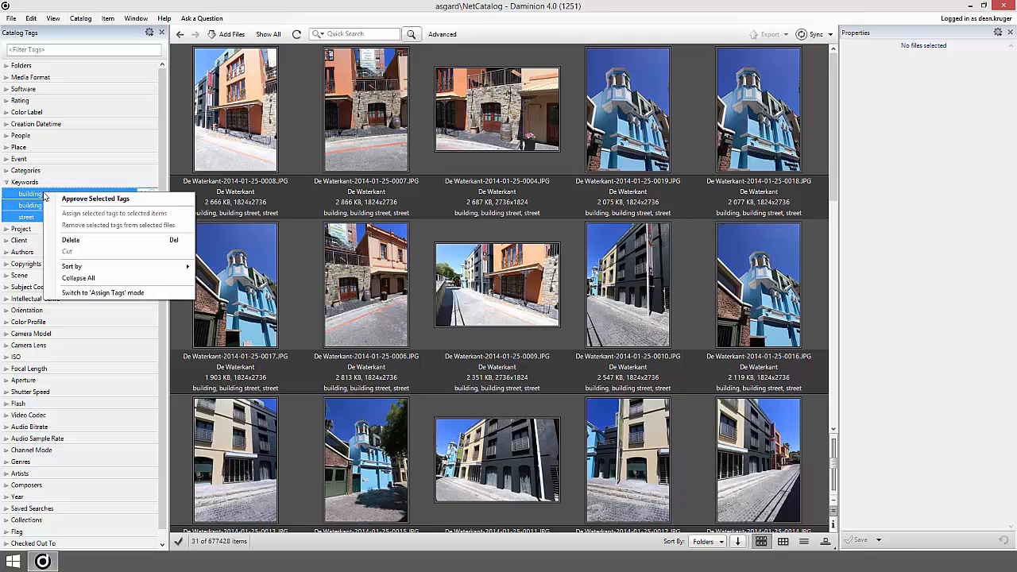
left_click(71, 240)
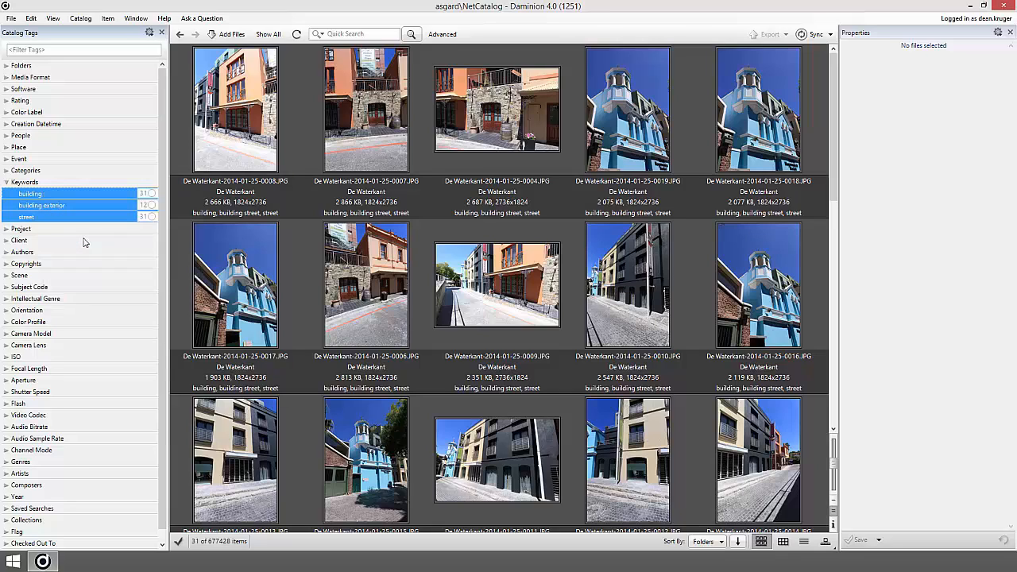
left_click(520, 299)
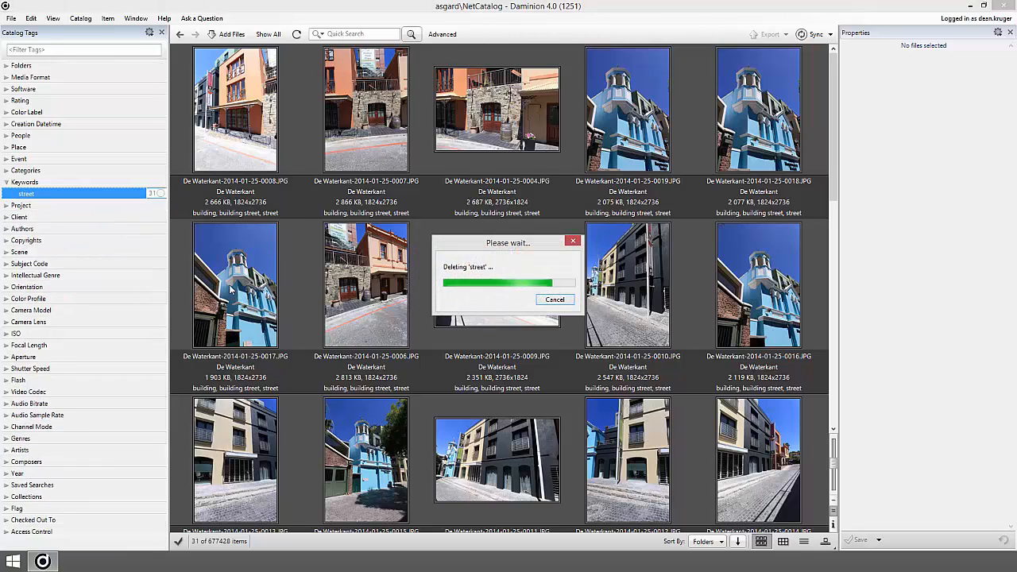
left_click(148, 33)
left_click(112, 168)
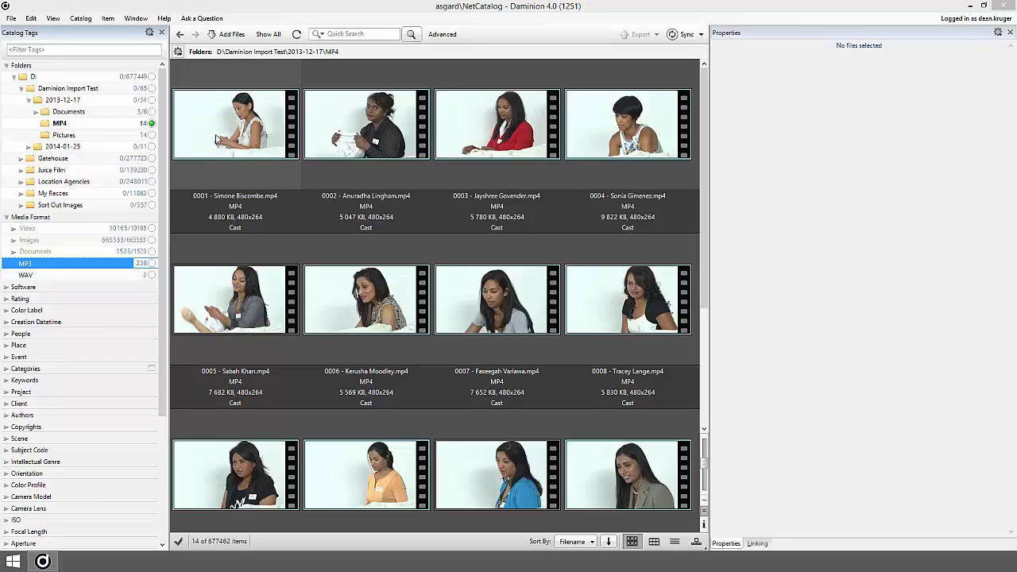
Step: Select the 0001 video in the MP4 folder and view its linking details, checking that the Linking view is enabled
left_click(221, 121)
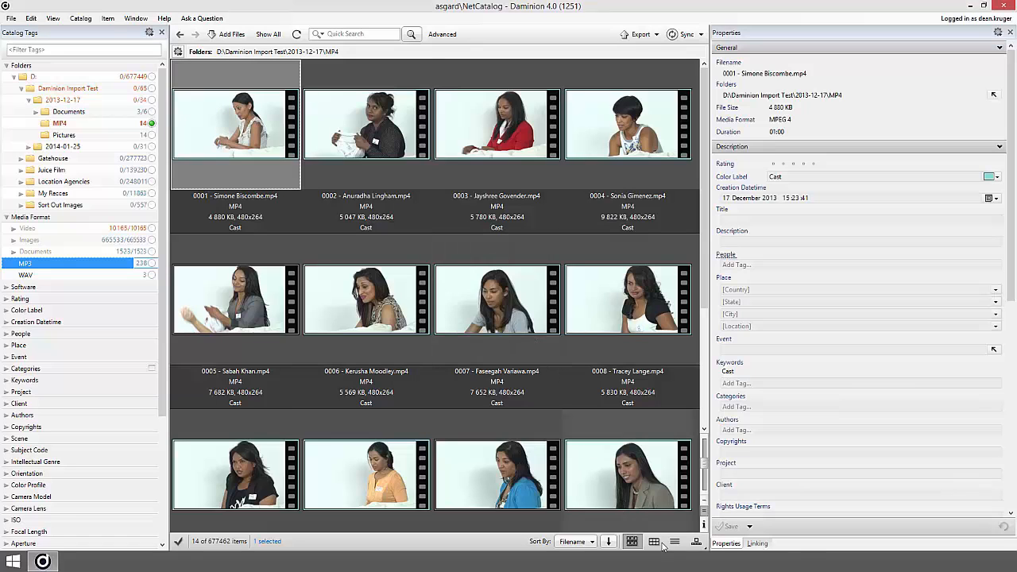
left_click(758, 544)
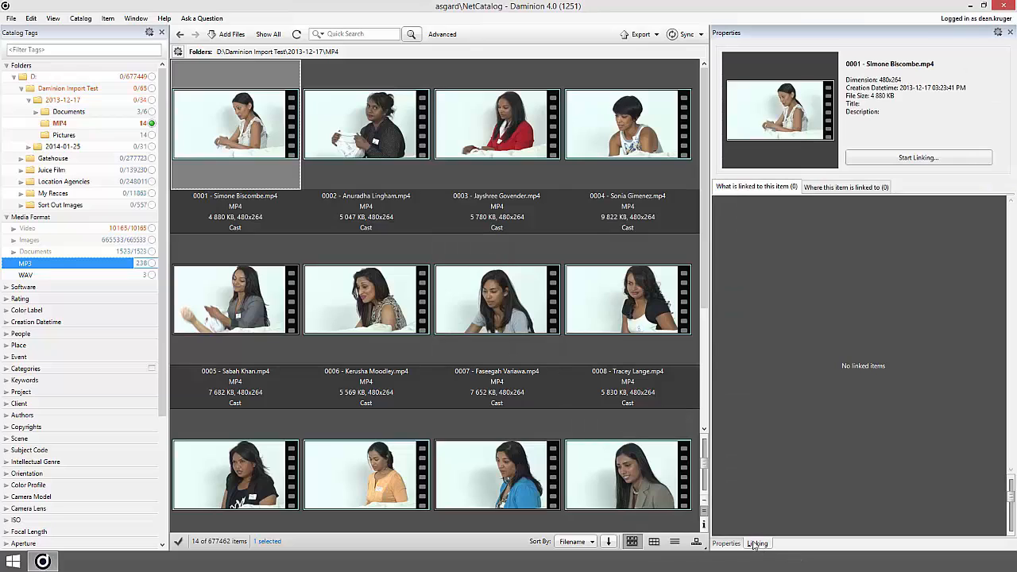
left_click(143, 23)
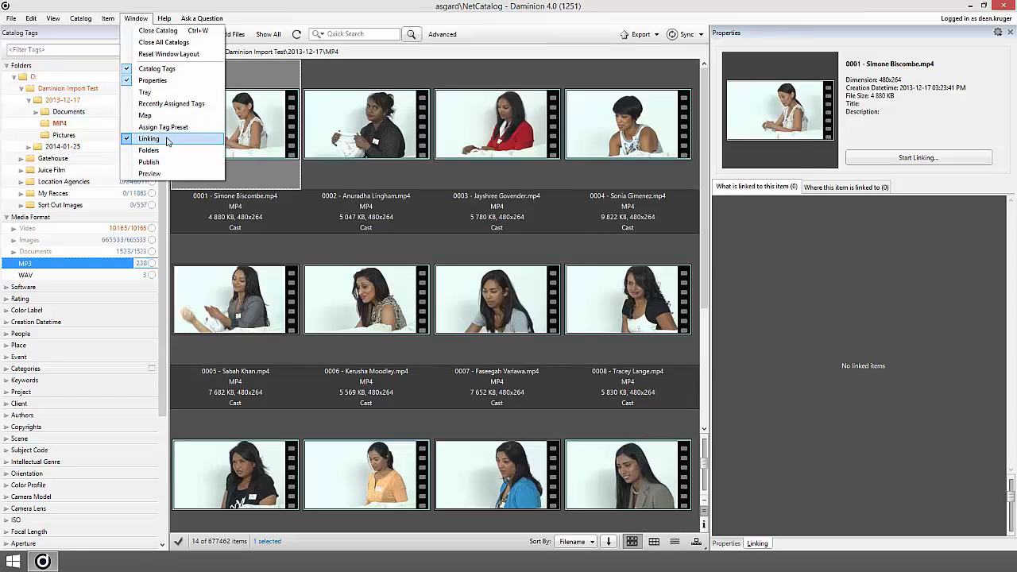
left_click(137, 20)
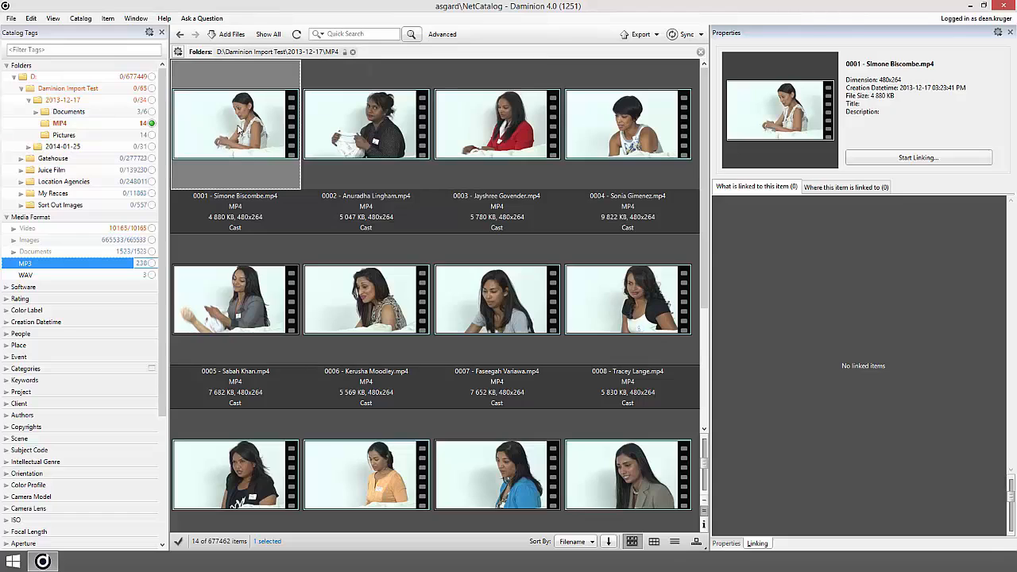
Step: Link the 0001 portrait from the Pictures folder to the selected video, finish linking, and return to the MP4 folder
left_click(914, 159)
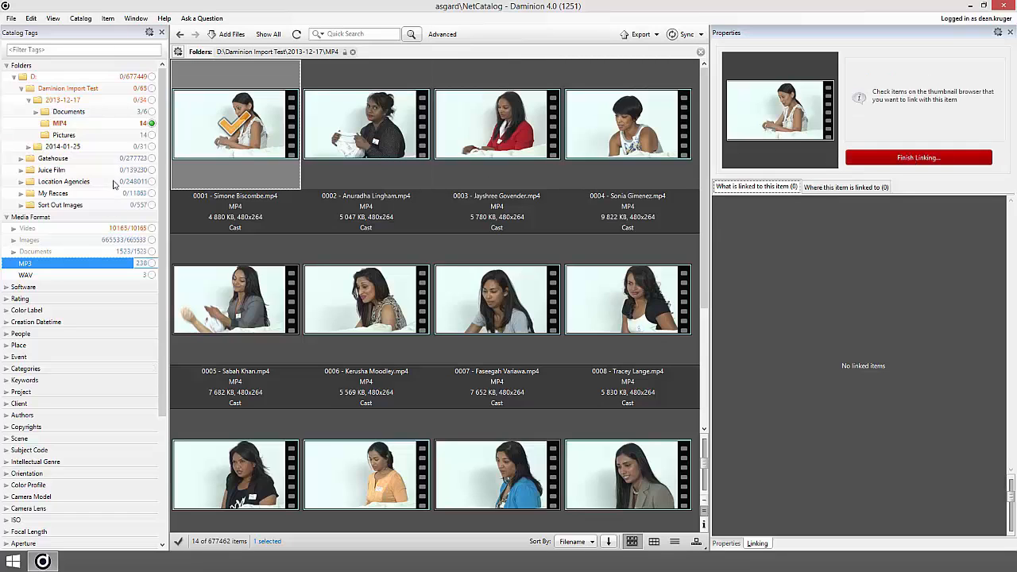
left_click(151, 138)
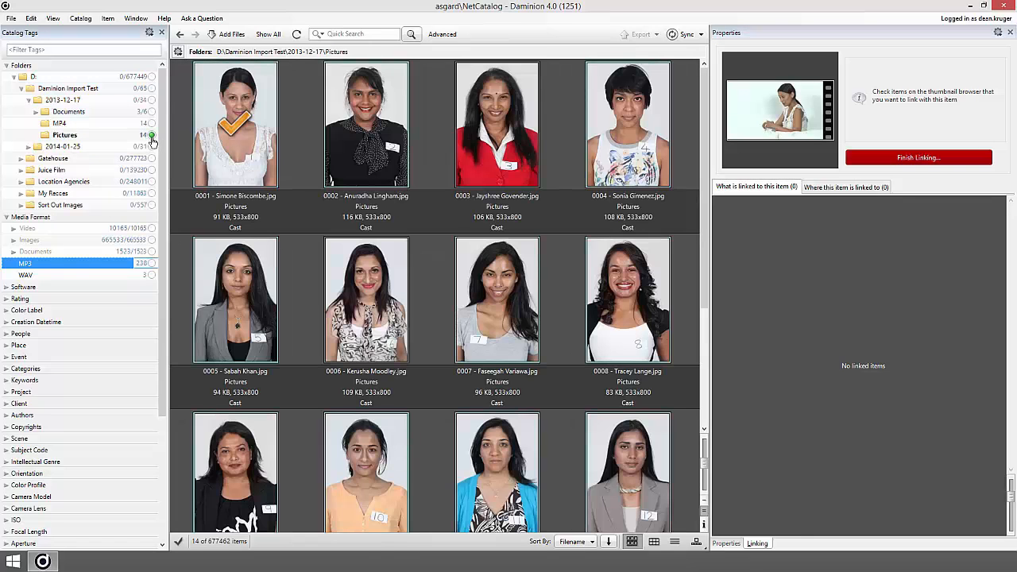
left_click(234, 133)
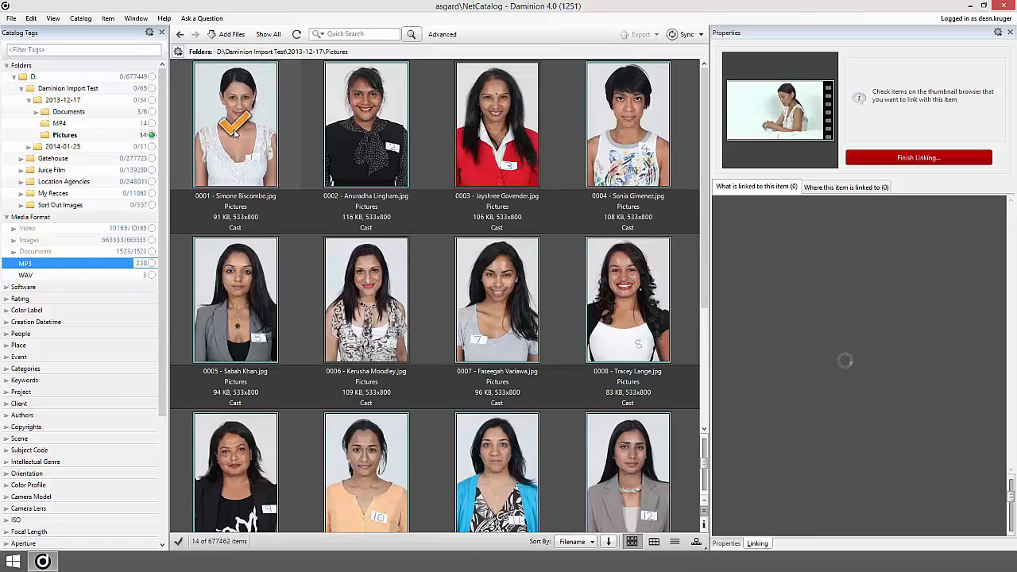
left_click(922, 159)
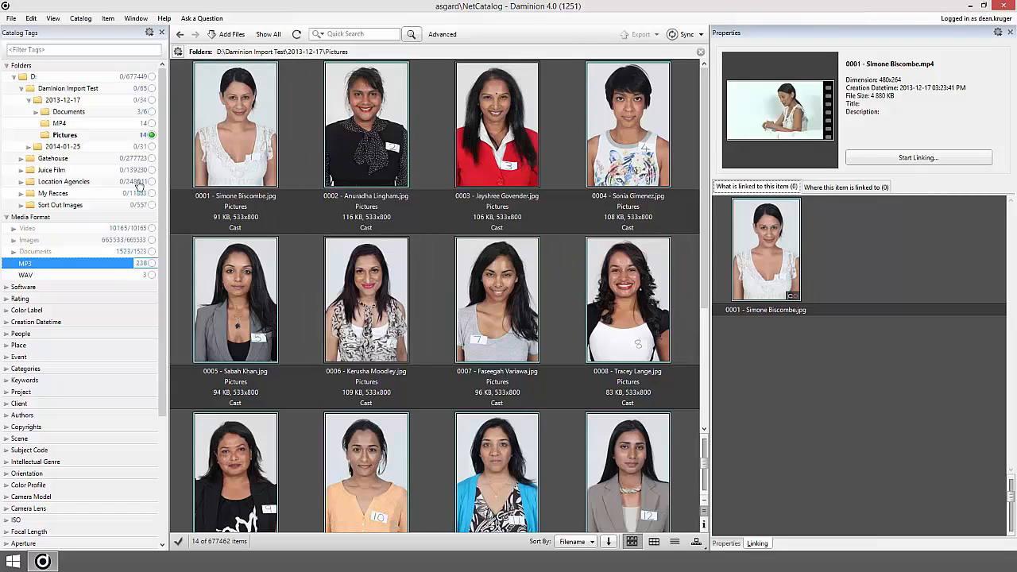
left_click(151, 125)
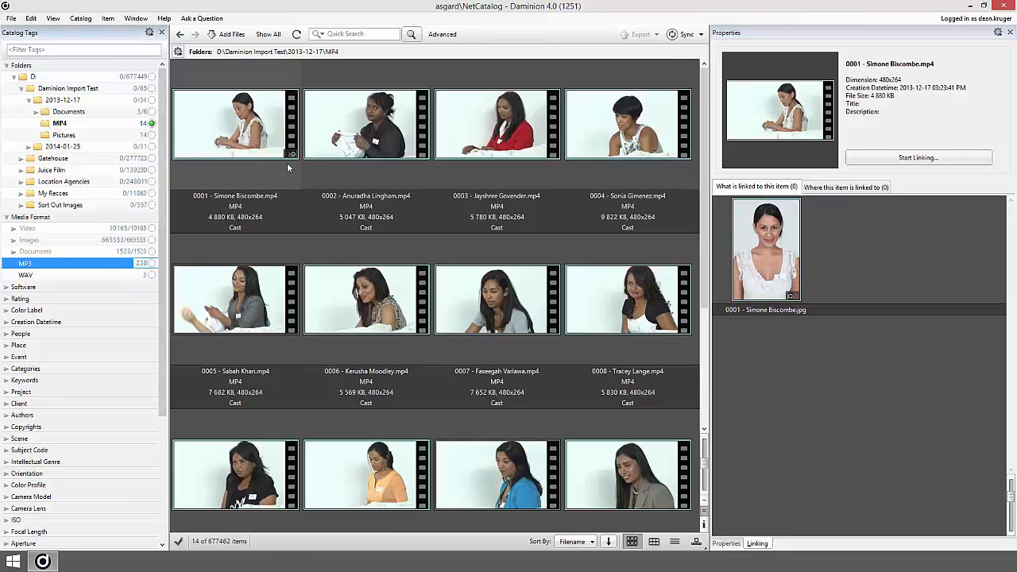
mouse_move(293, 158)
Step: Show the PDF folder under Documents and start linking items to Total Session 1 Runlist.pdf
left_click(37, 112)
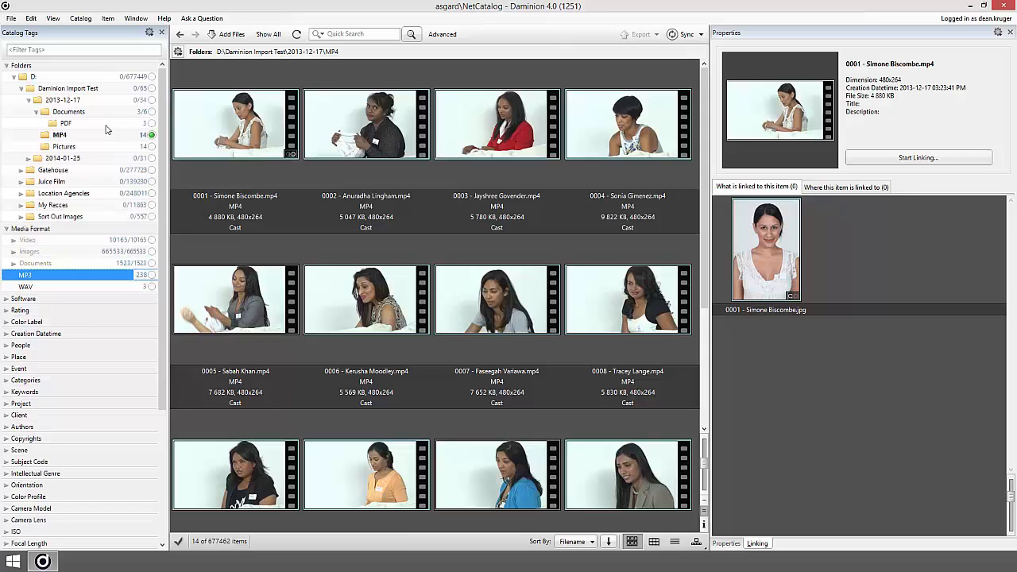
left_click(154, 125)
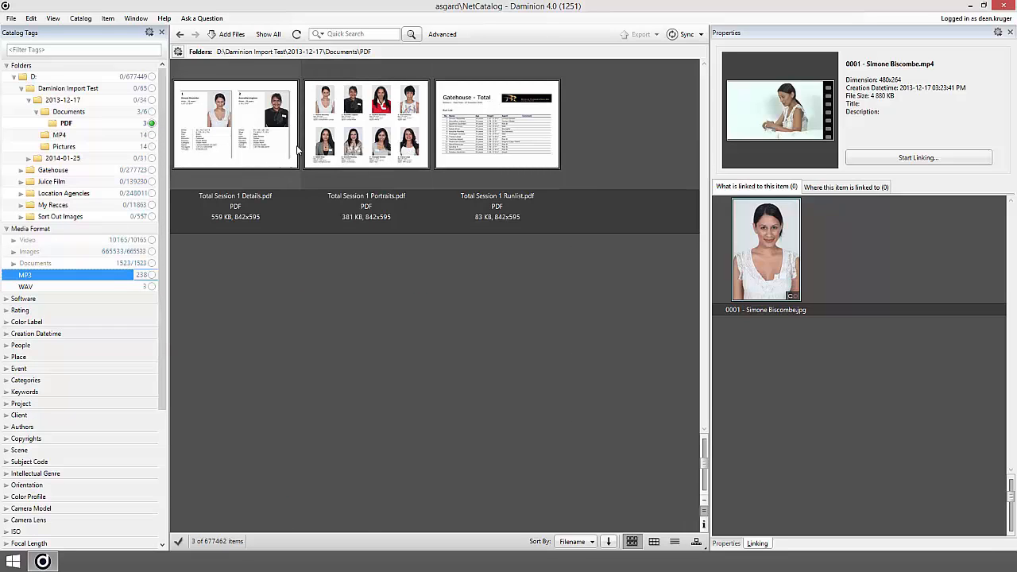
left_click(480, 119)
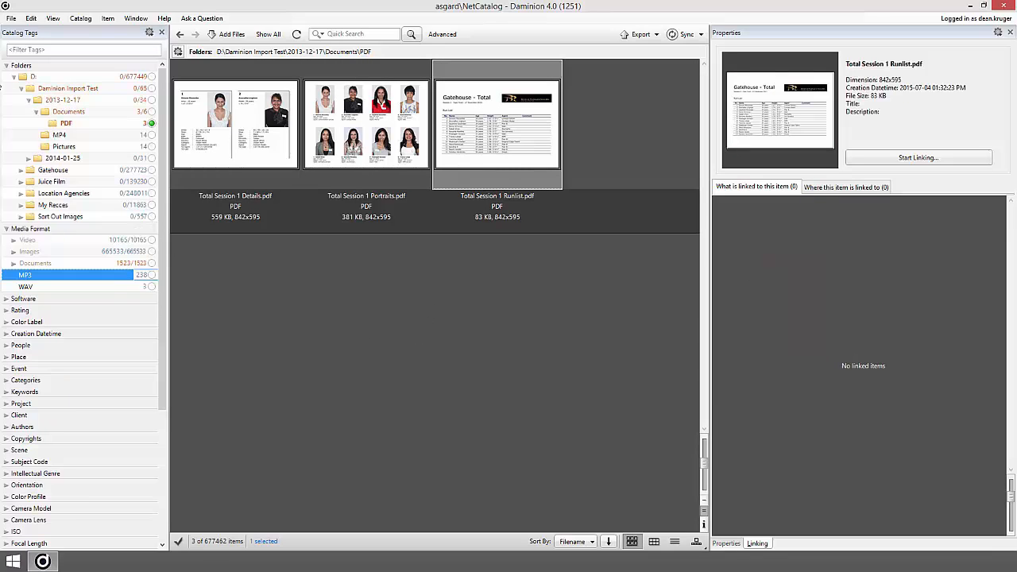
left_click(918, 158)
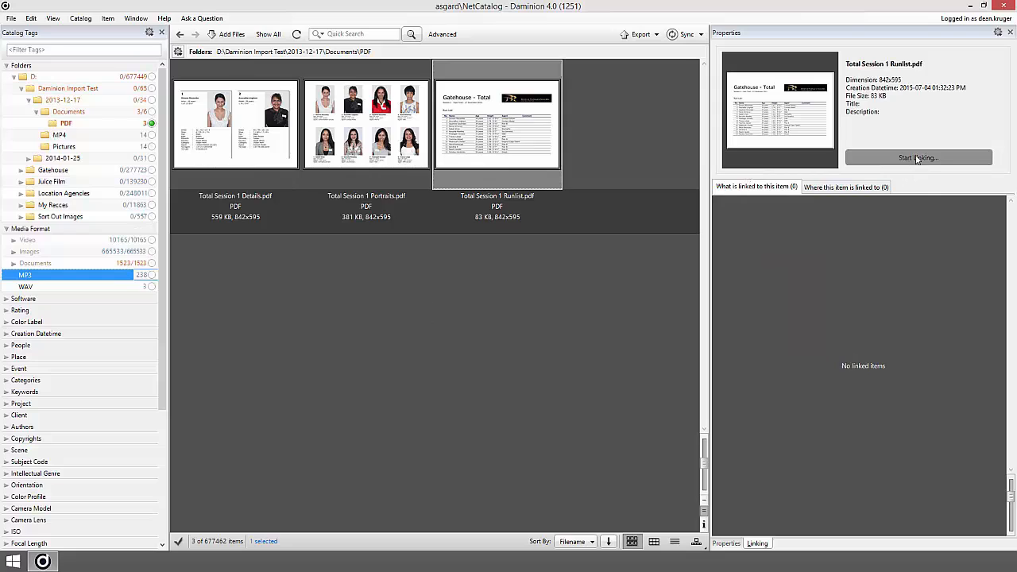
left_click(236, 123)
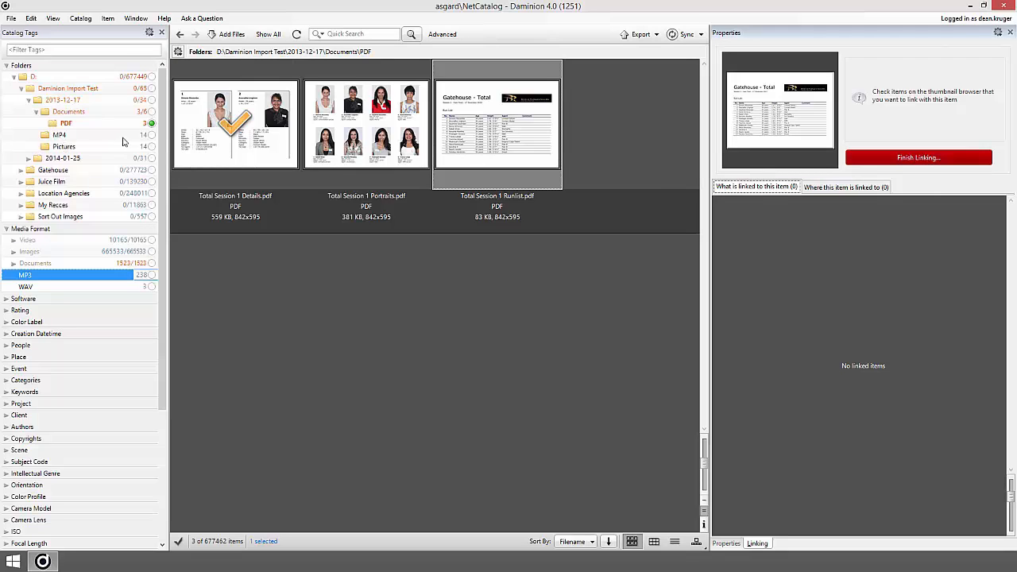
Step: Filter for the MP4 and Pictures folders combined with OR and select all their items for linking to the runlist
left_click(150, 136)
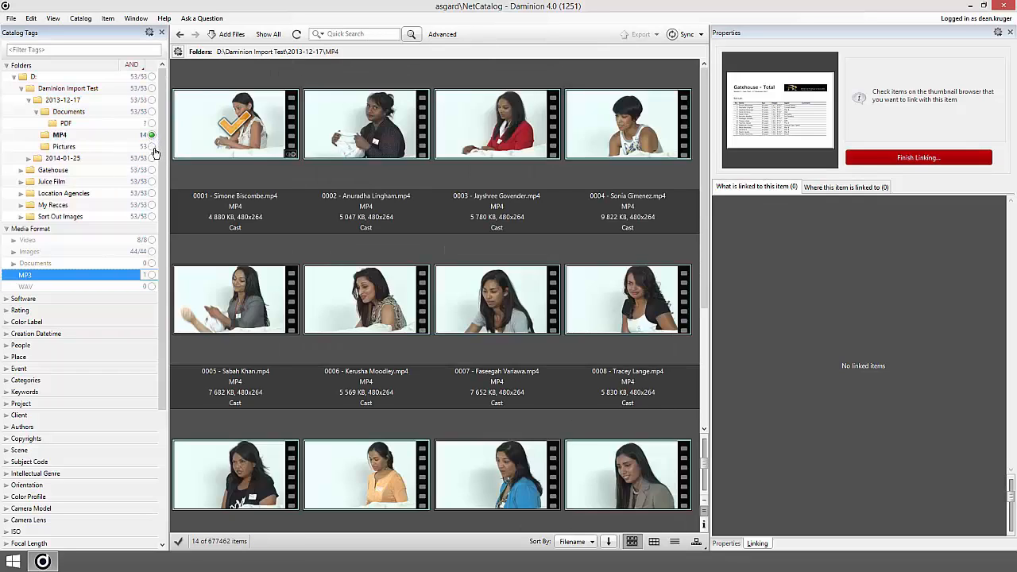
left_click(152, 147)
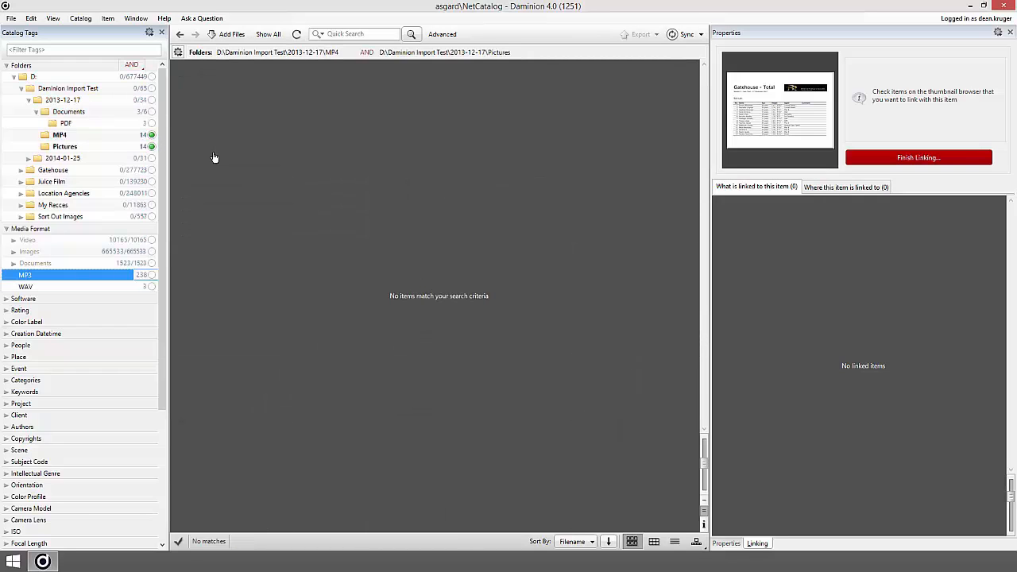
left_click(368, 53)
left_click(381, 75)
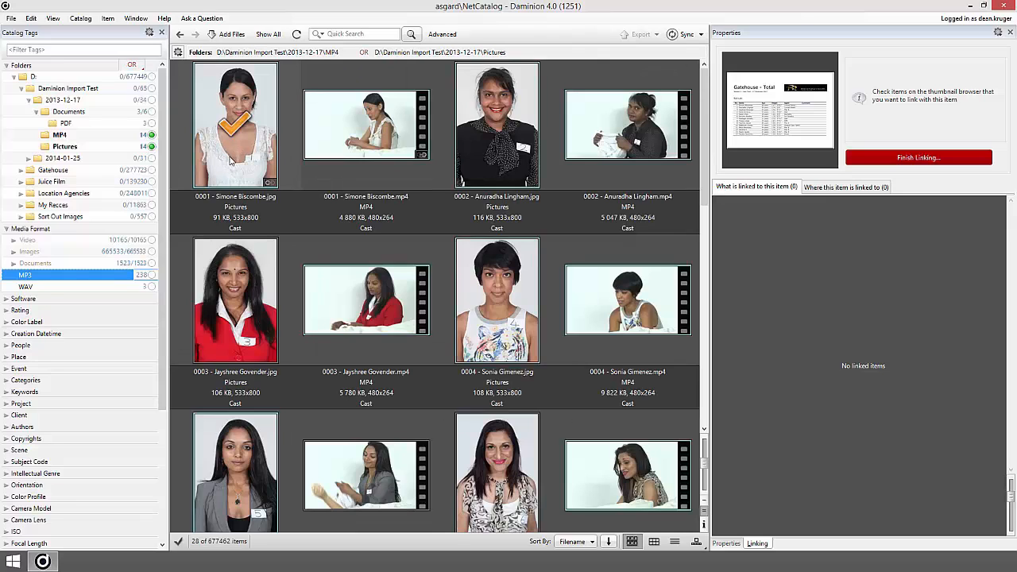
key("ctrl+a")
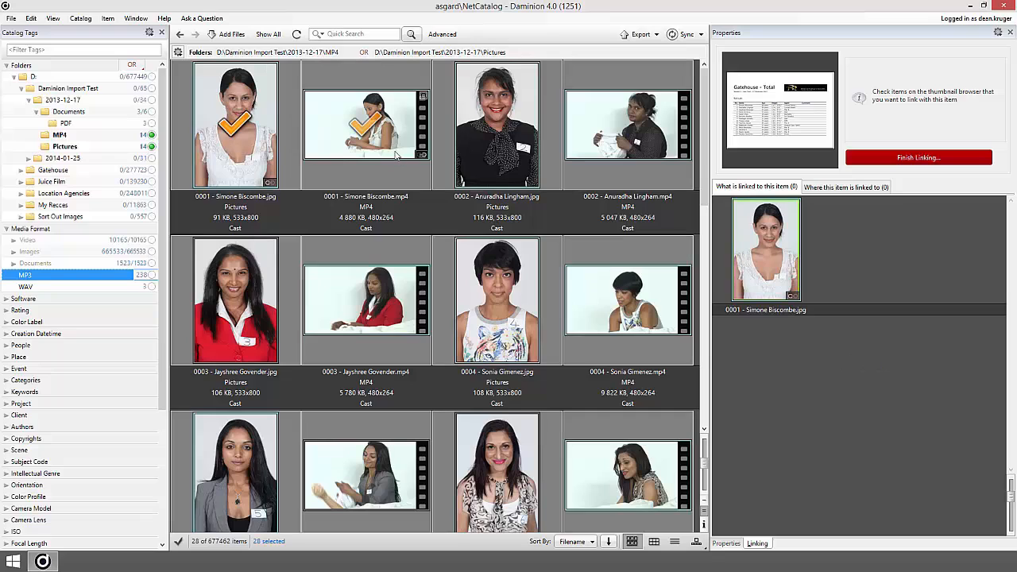
Step: Link all the selected portraits and videos from the Pictures and MP4 folders to Total Session 1 Runlist.pdf and finish linking
left_click(500, 133)
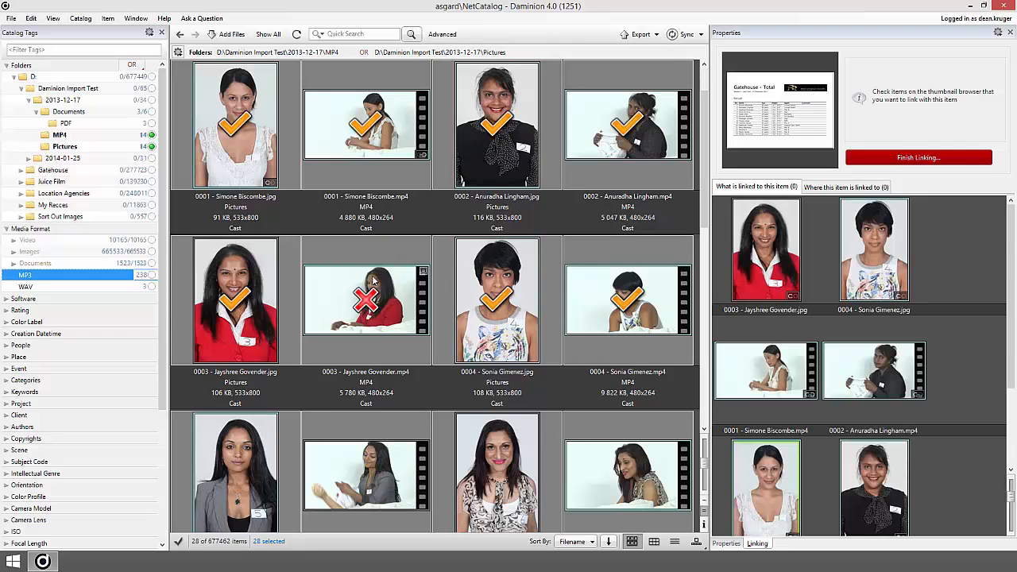
scroll(373, 282, "down", 2)
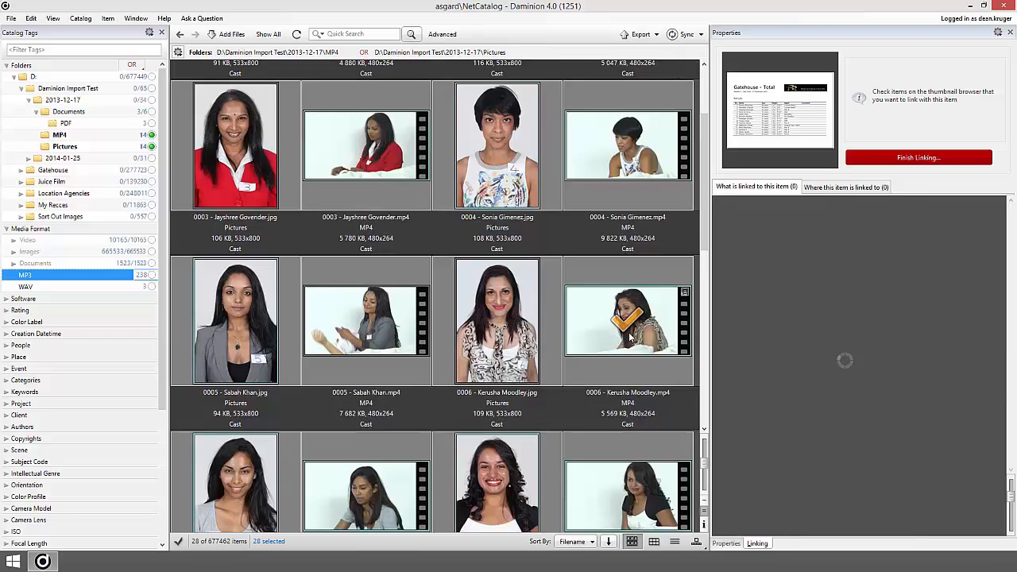
scroll(203, 348, "down", 2)
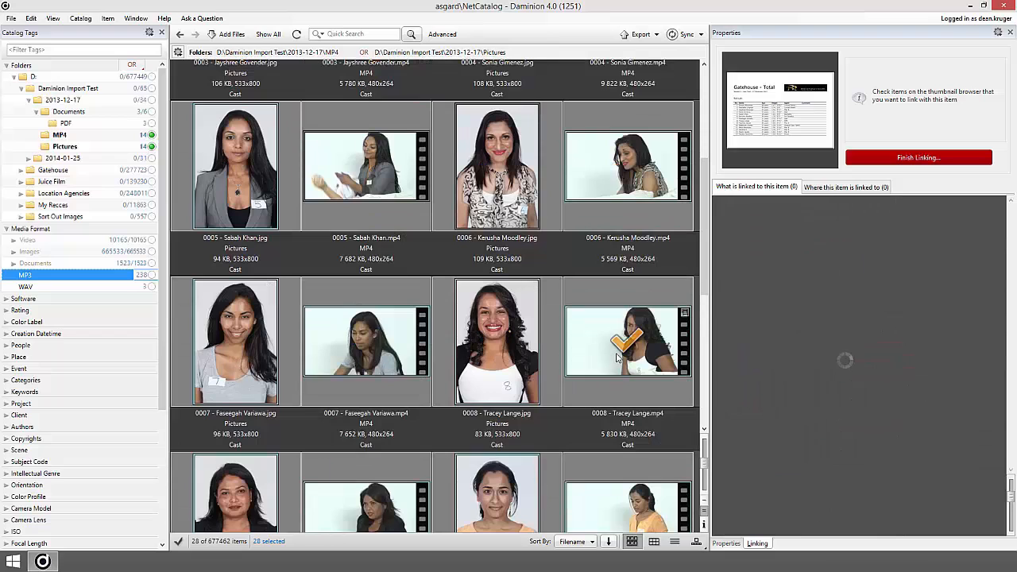
scroll(220, 347, "down", 3)
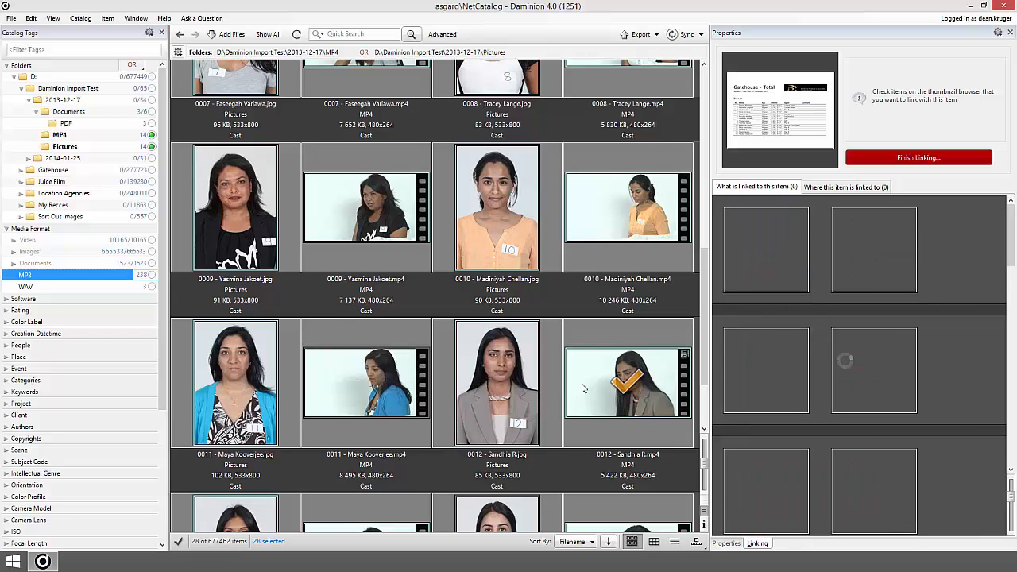
scroll(226, 384, "down", 2)
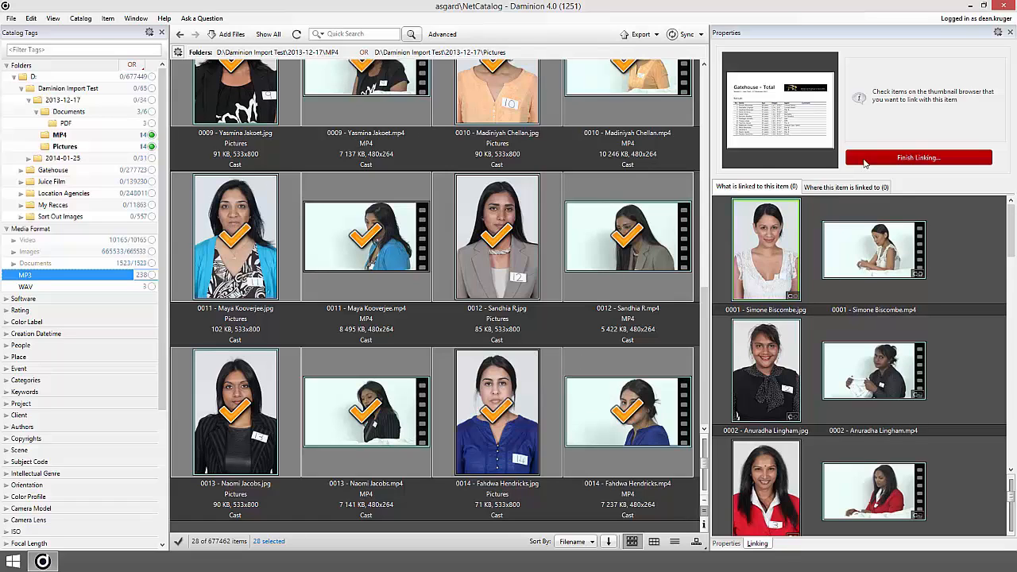
left_click(914, 159)
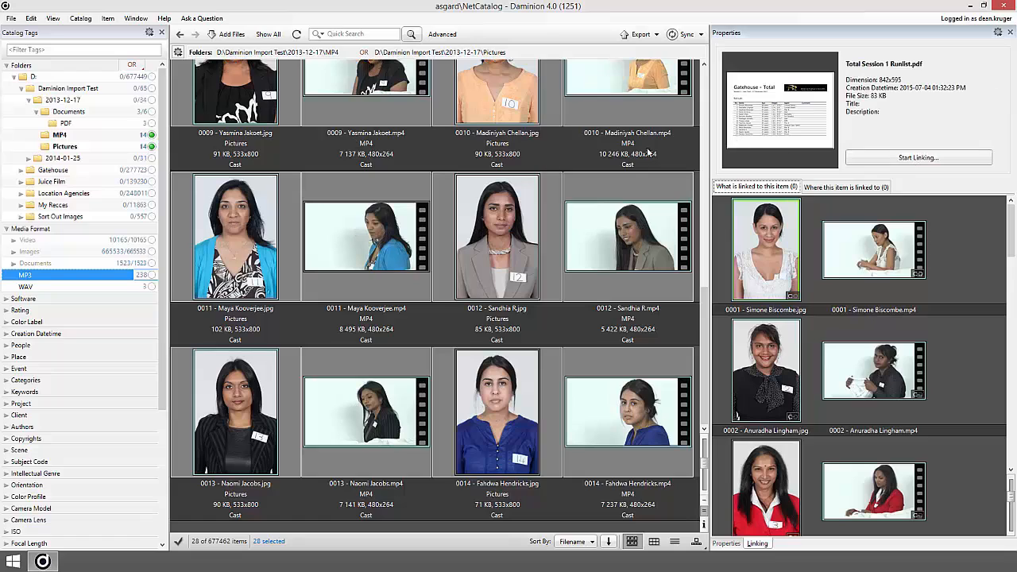
Step: Show the PDF folder and display what is linked to Total Session 1 Runlist.pdf
left_click(151, 125)
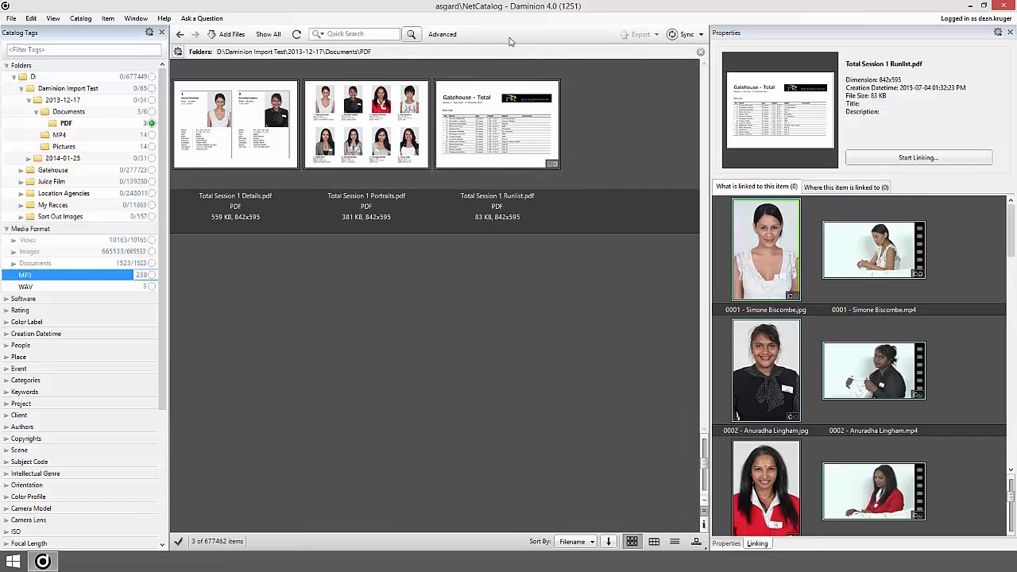
left_click(552, 167)
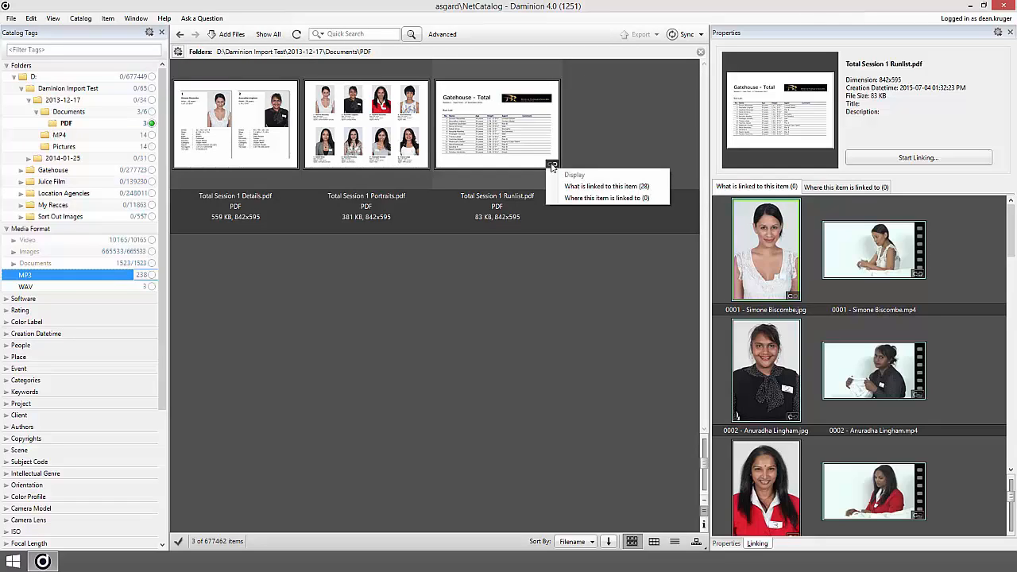
left_click(589, 188)
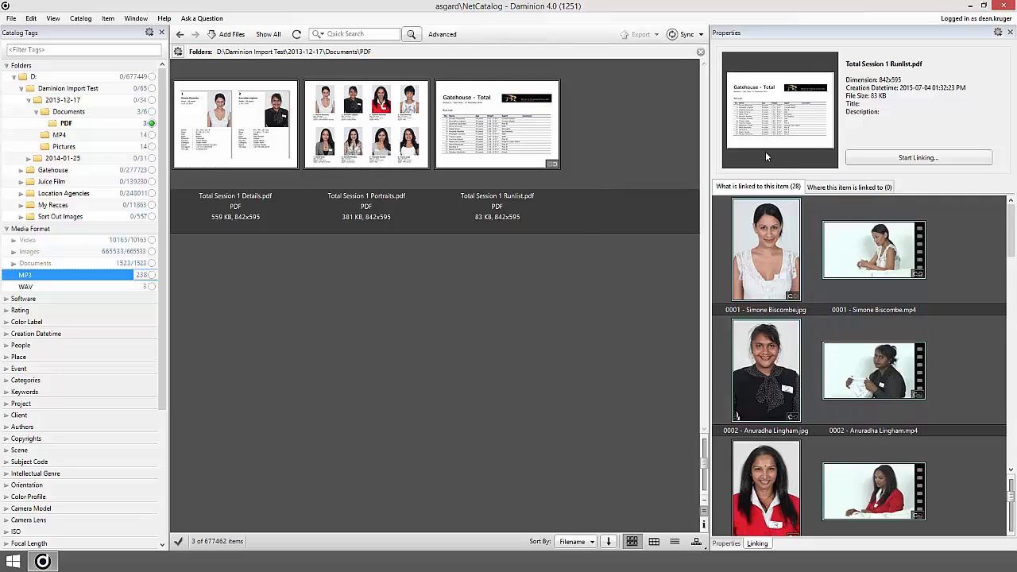
Step: Show the Pictures folder, select the 0001 portrait and view where this item is linked to
left_click(151, 147)
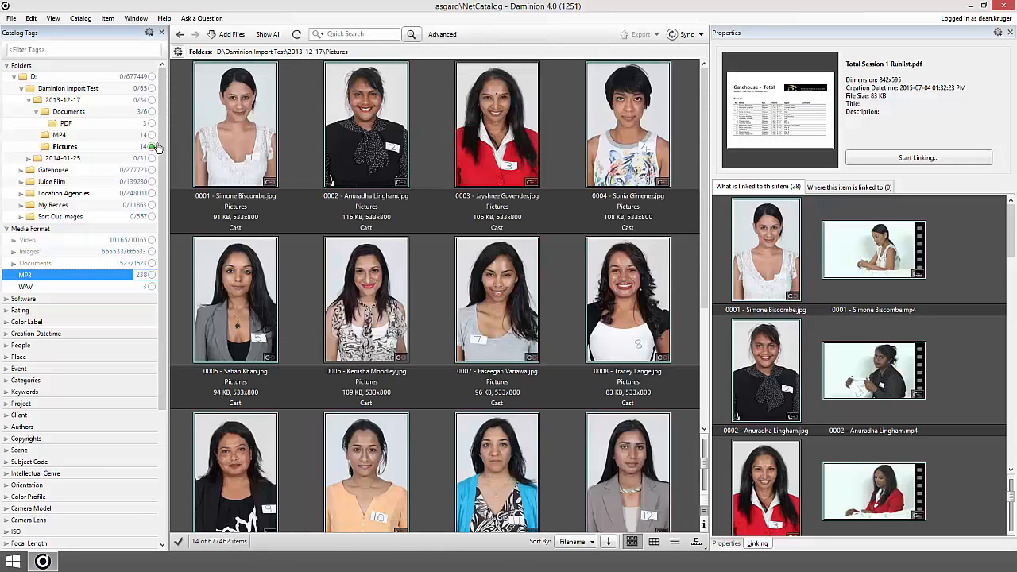
left_click(233, 125)
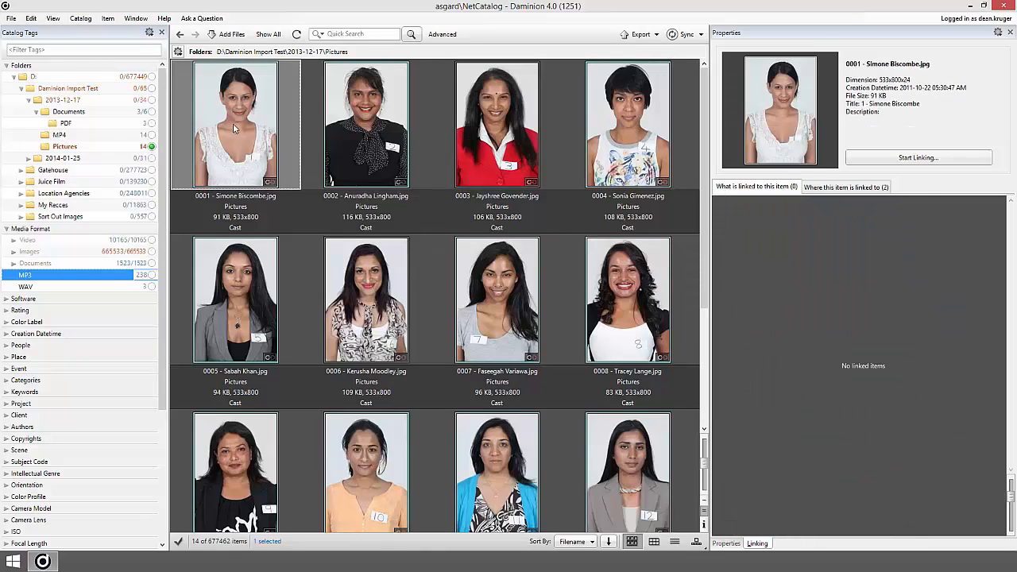
left_click(843, 188)
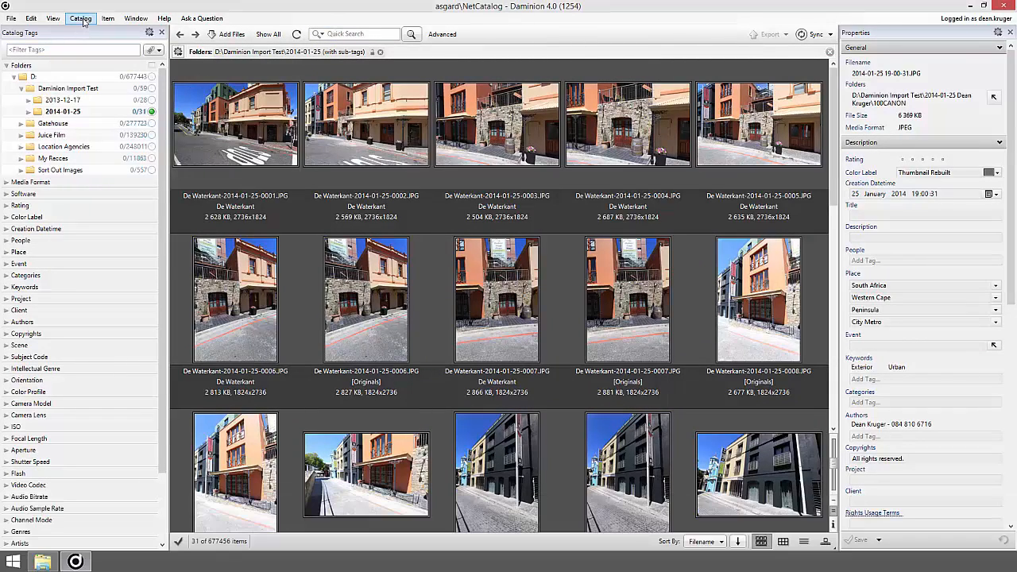
Step: Exclude Camera RAW files from the media formats in the catalog's import filters
left_click(83, 19)
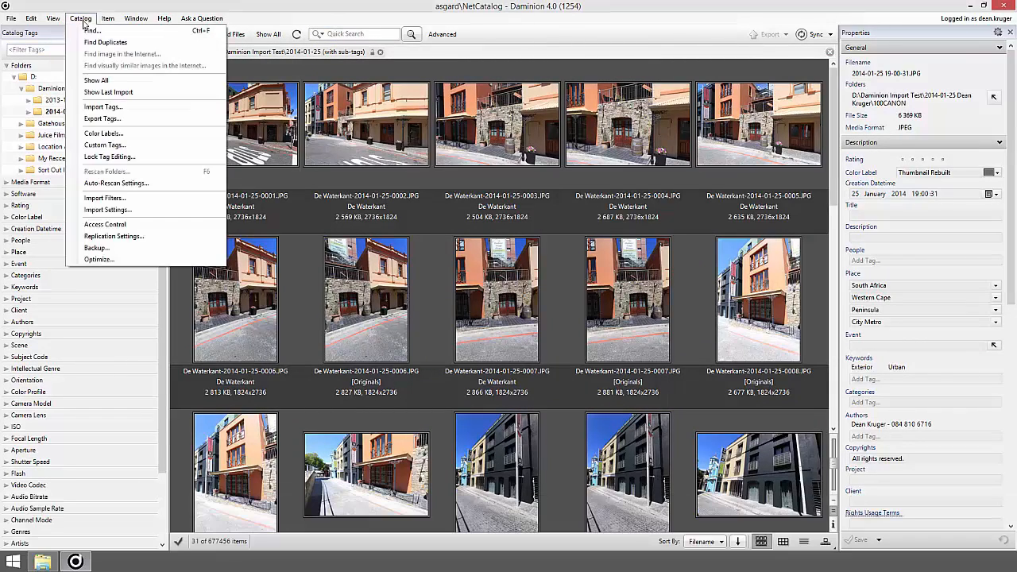
left_click(110, 198)
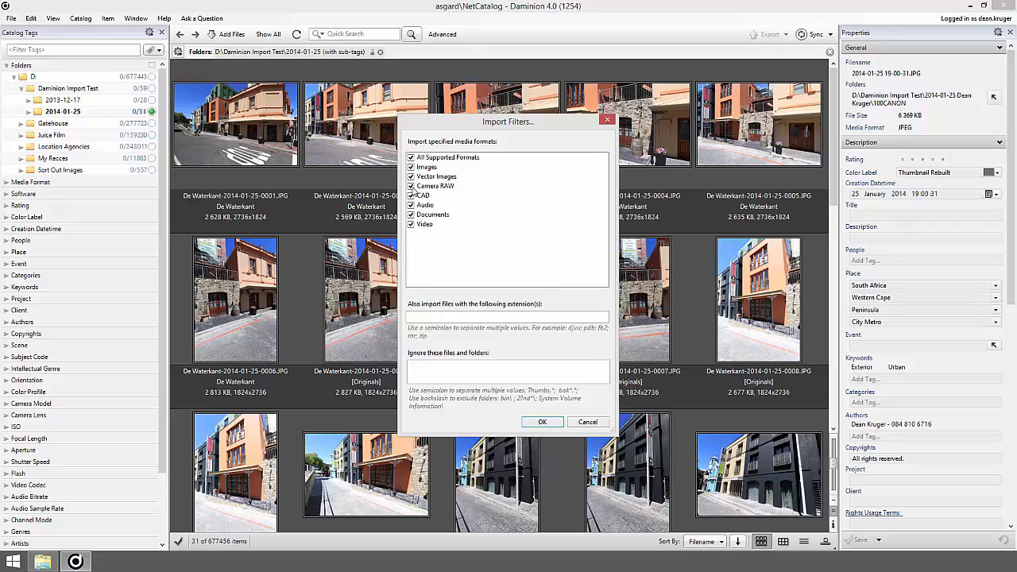
left_click(415, 188)
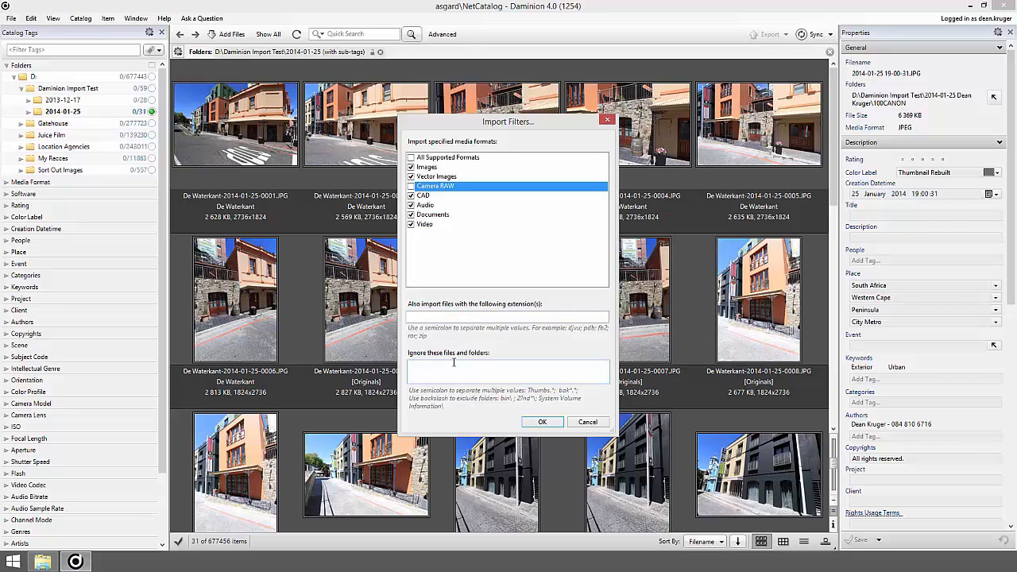
left_click(543, 423)
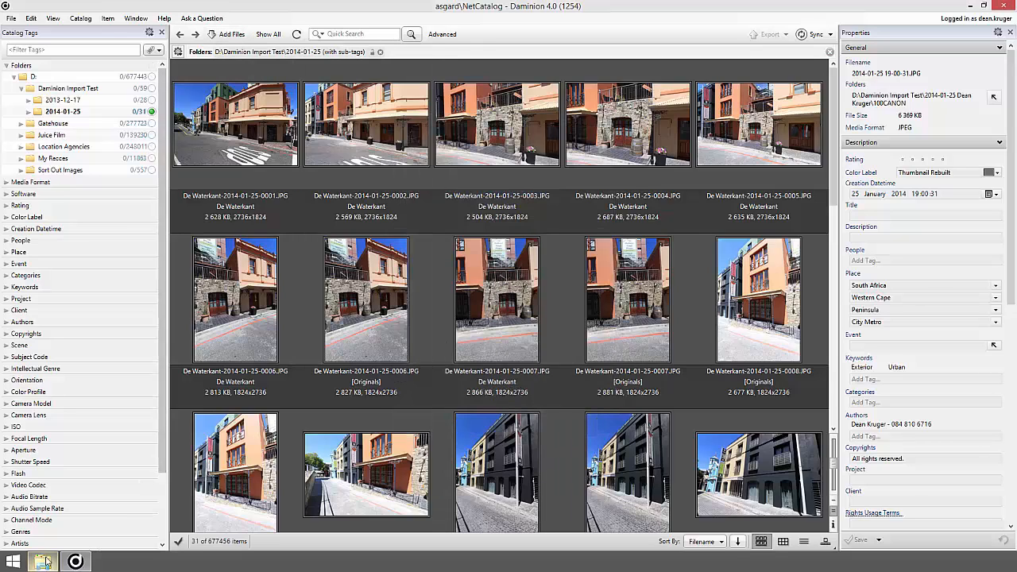
Step: Check the file types in the 100CANON folder in File Explorer, and import all its listed JPEG files into the Daminion catalog without copying them
left_click(43, 562)
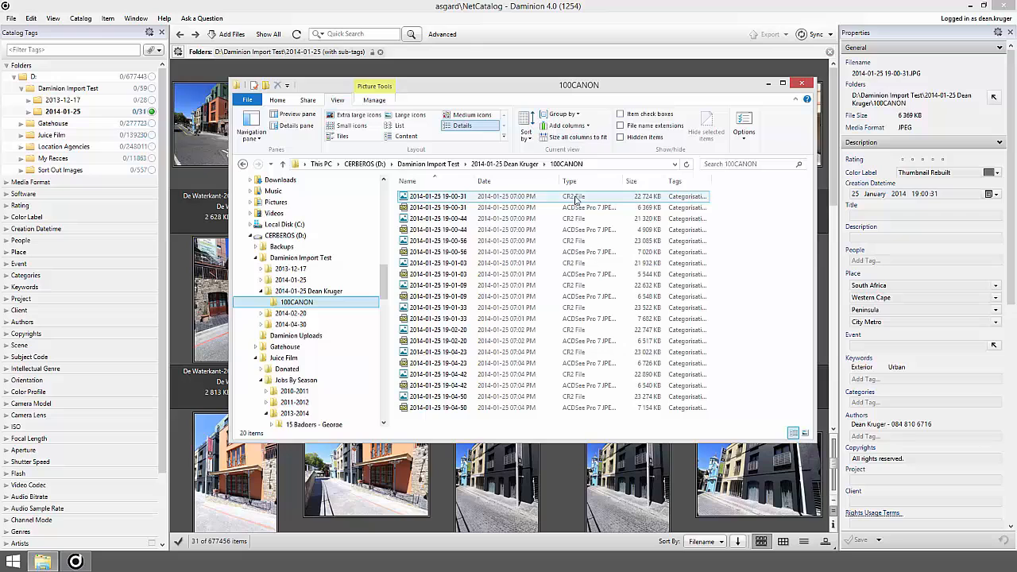
left_click(298, 8)
left_click(231, 35)
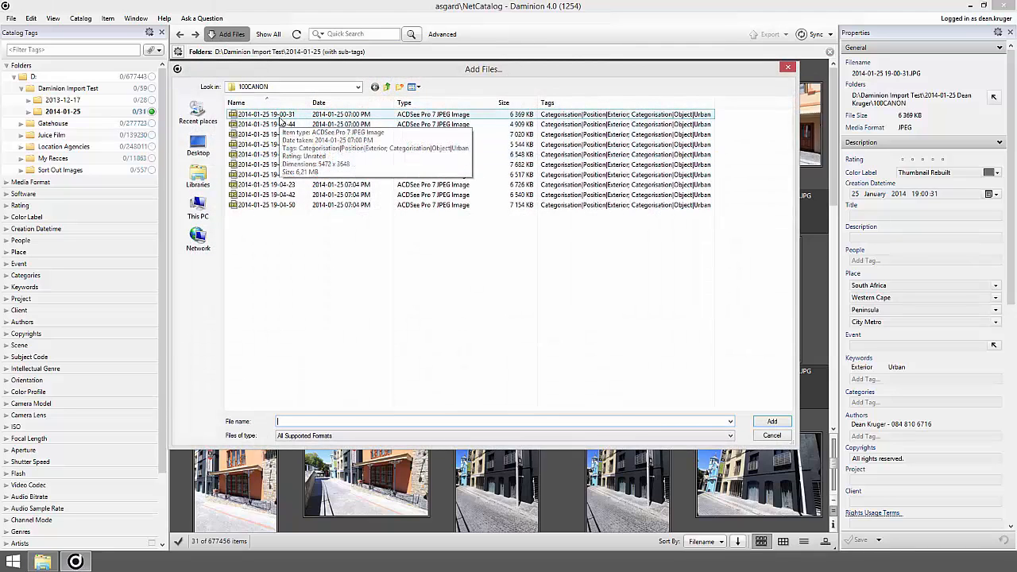
left_click(280, 119)
key("ctrl+a")
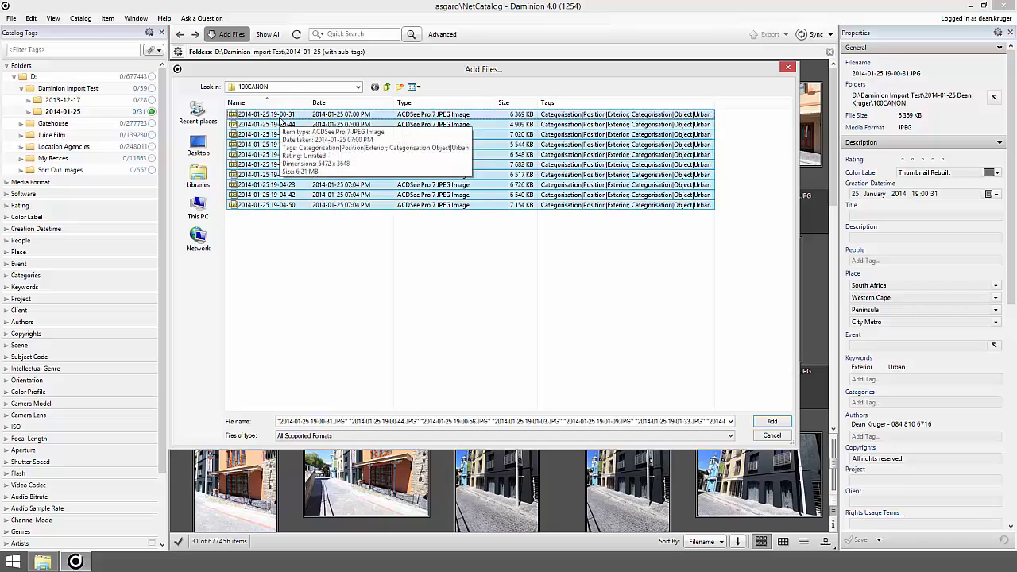
left_click(772, 423)
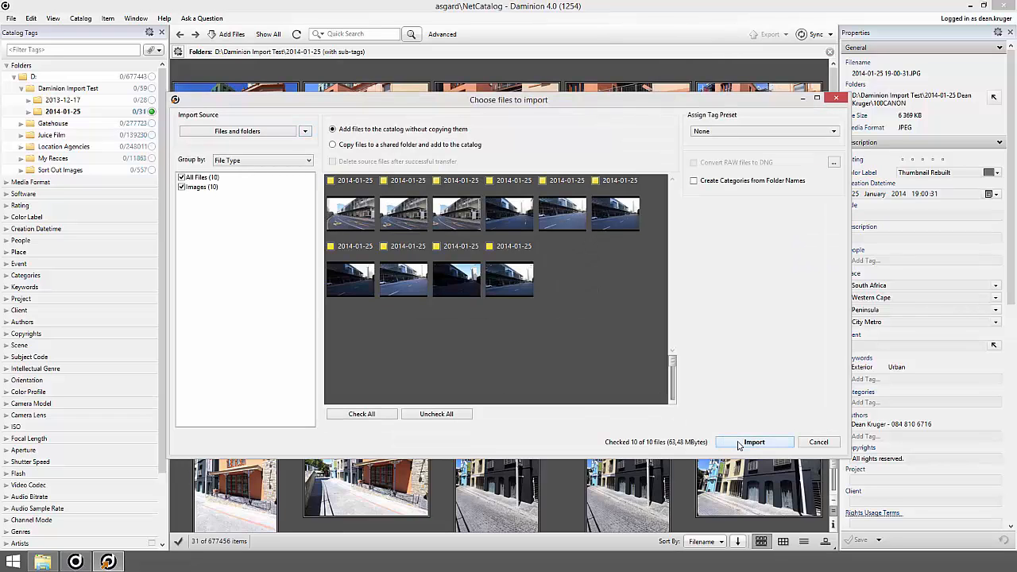
left_click(739, 443)
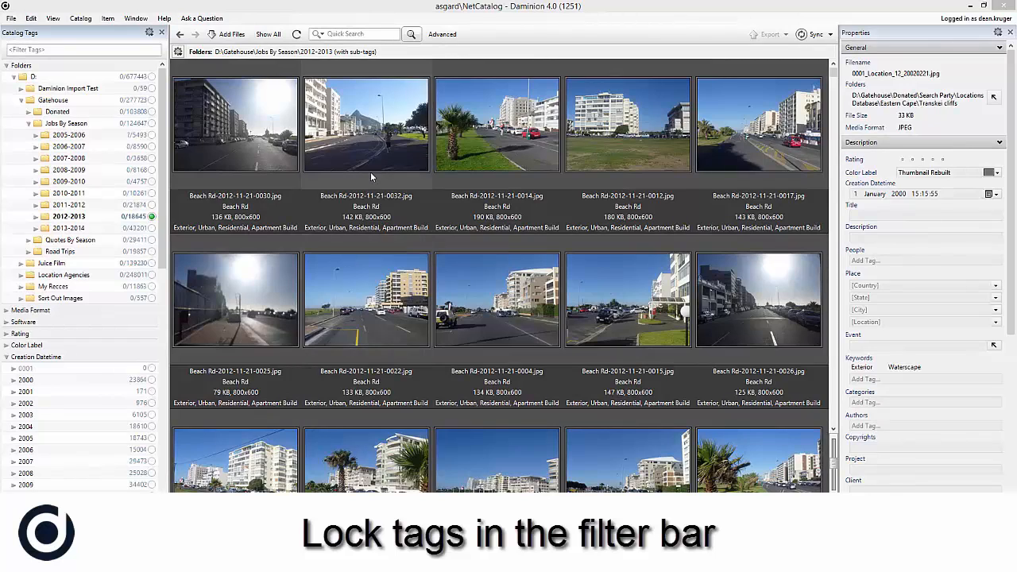
Step: Lock the Jobs By Season 2012-2013 folder in the filter bar and filter it by creation dates January, February and March 2012 in turn
mouse_move(221, 60)
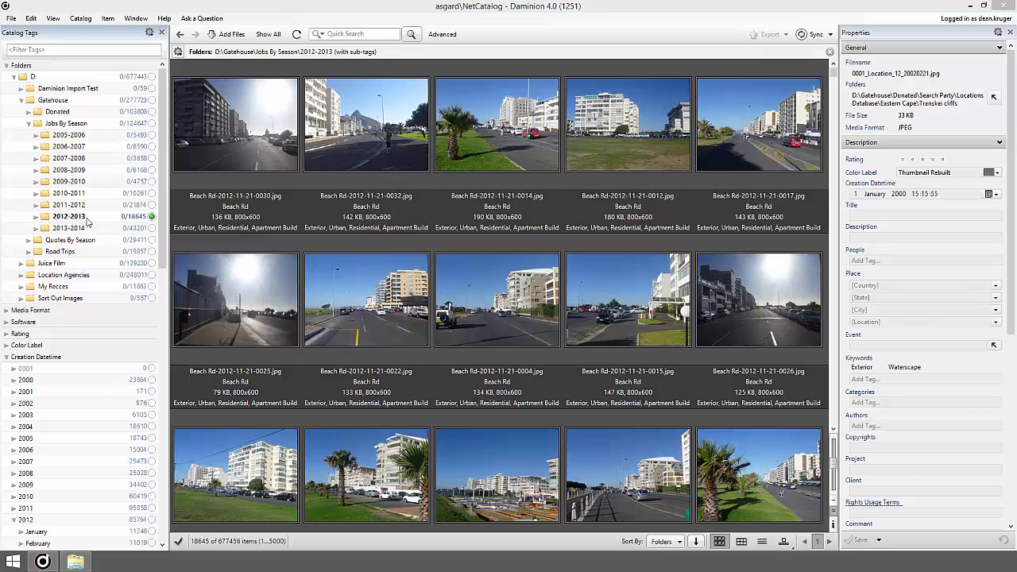
mouse_move(383, 53)
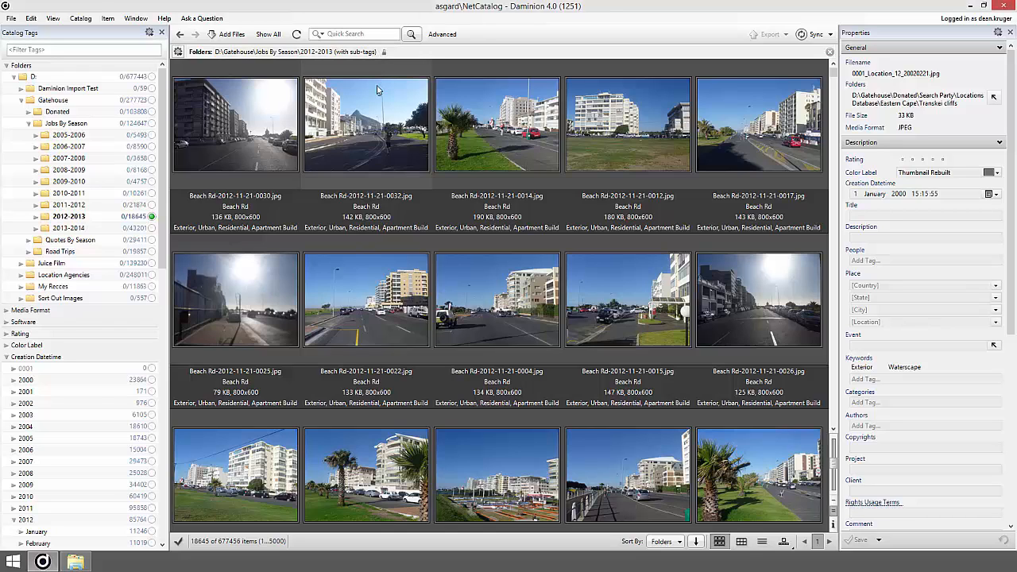
left_click_drag(163, 153, 159, 269)
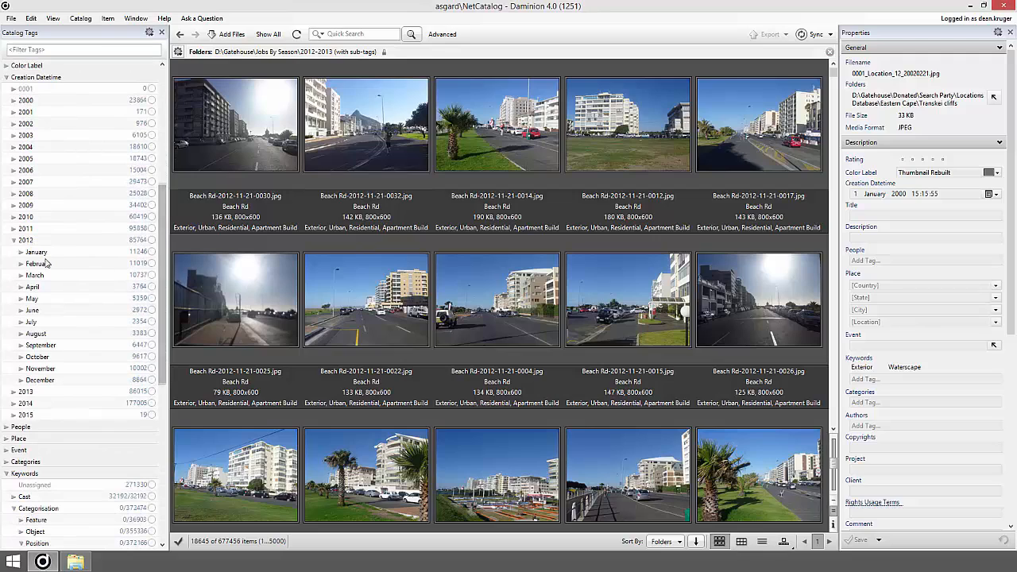
left_click(151, 252)
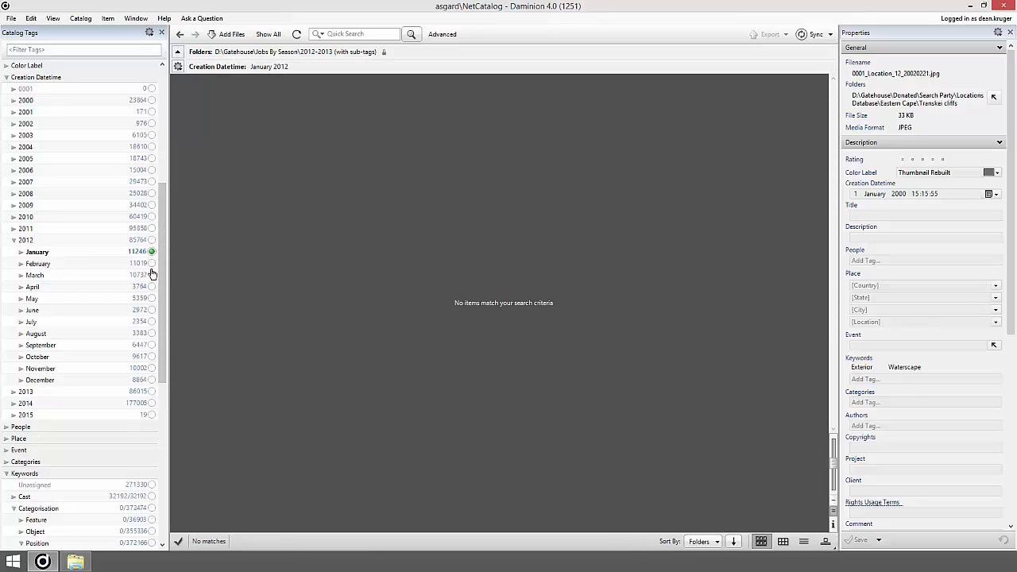
left_click(152, 263)
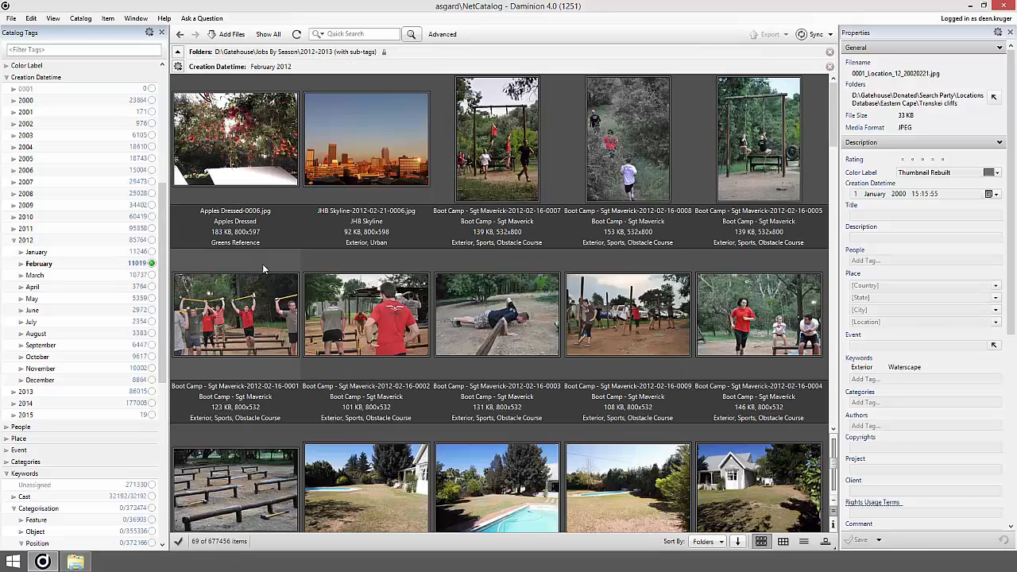
scroll(263, 269, "down", 4)
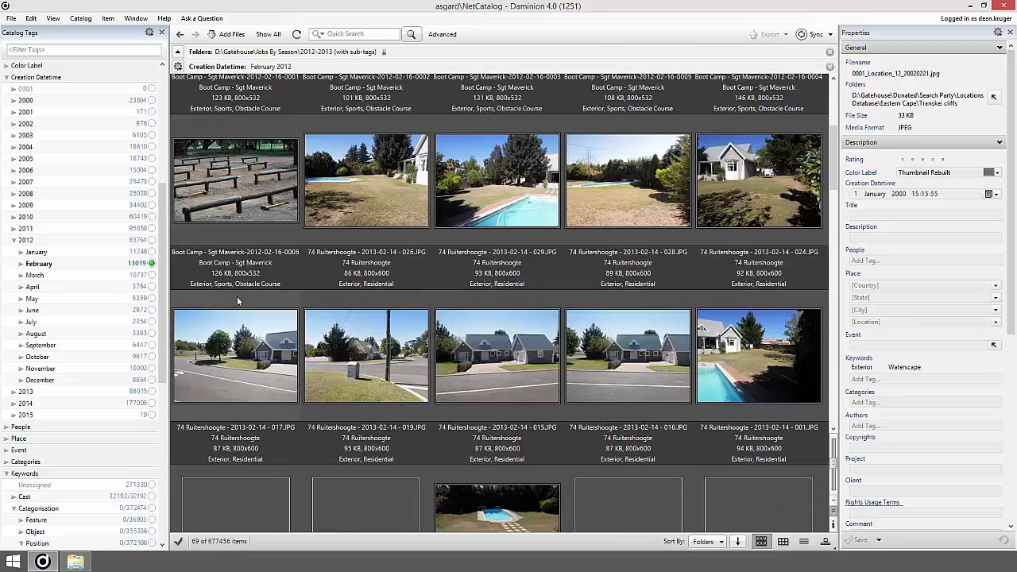
left_click(152, 276)
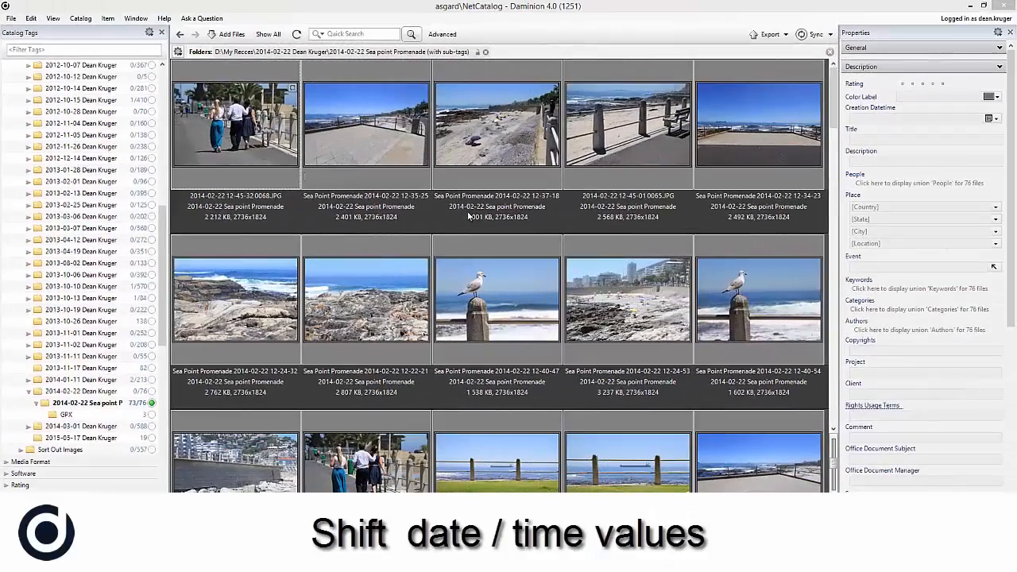
Step: Check the Creation Datetime calendar for the selected Sea Point Promenade photos, and open the Shift Date/Time settings for them
left_click(991, 120)
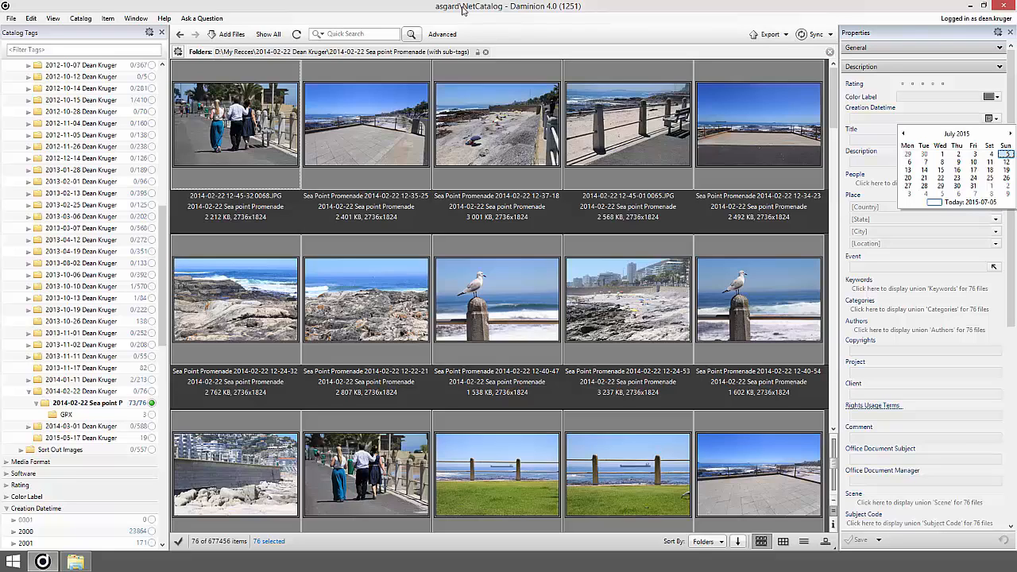
left_click(464, 10)
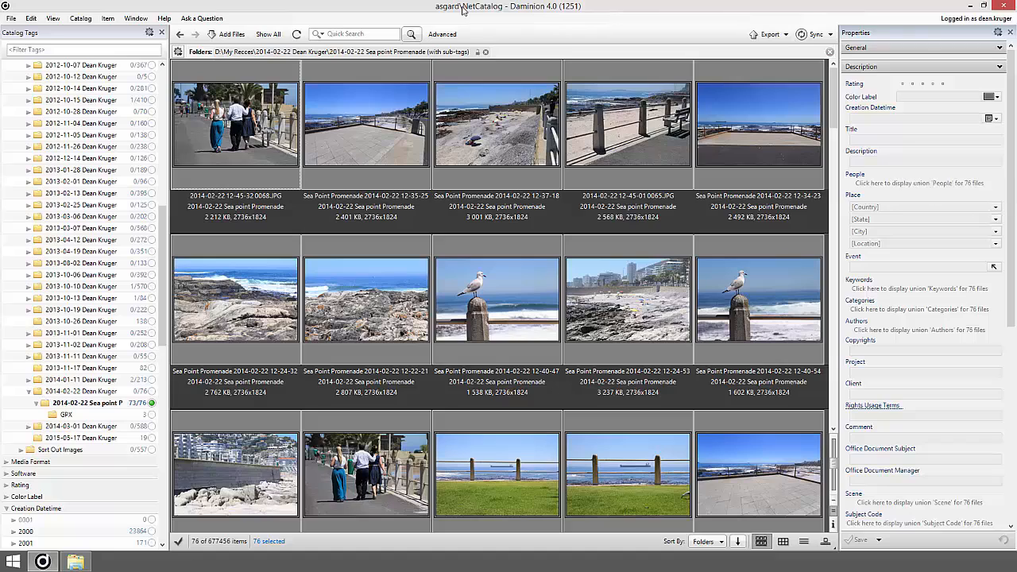
right_click(248, 135)
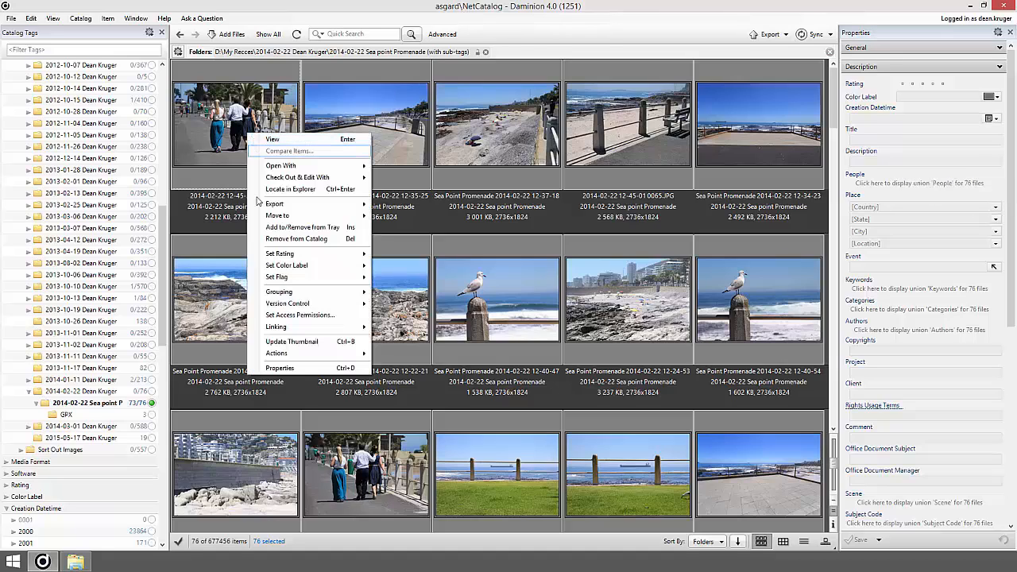
mouse_move(342, 356)
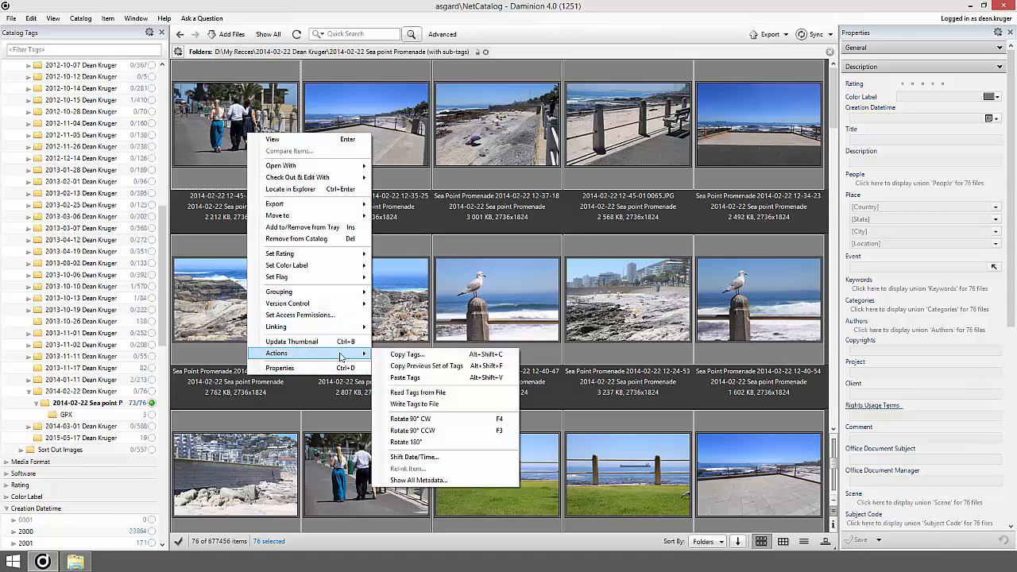
left_click(401, 458)
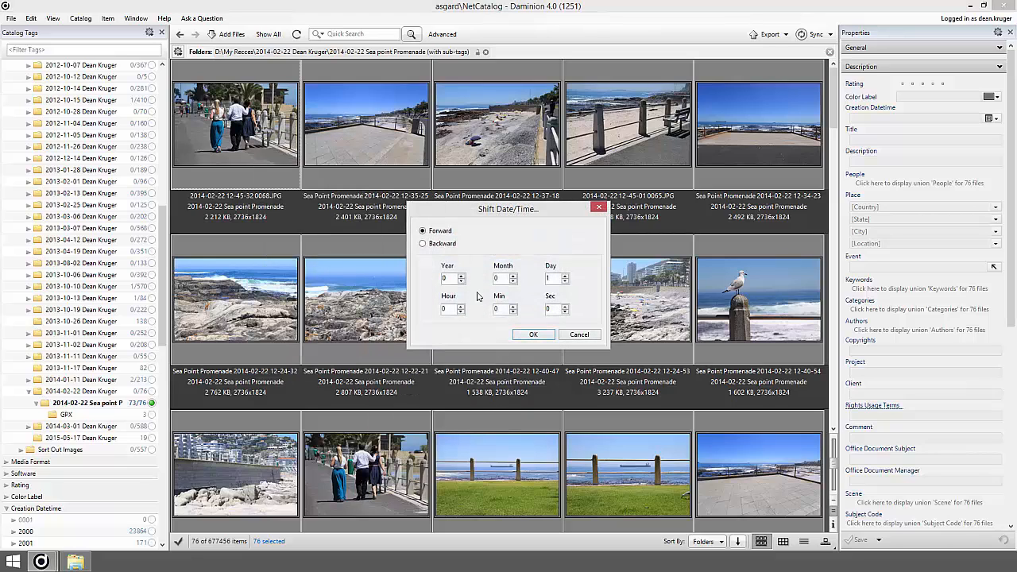